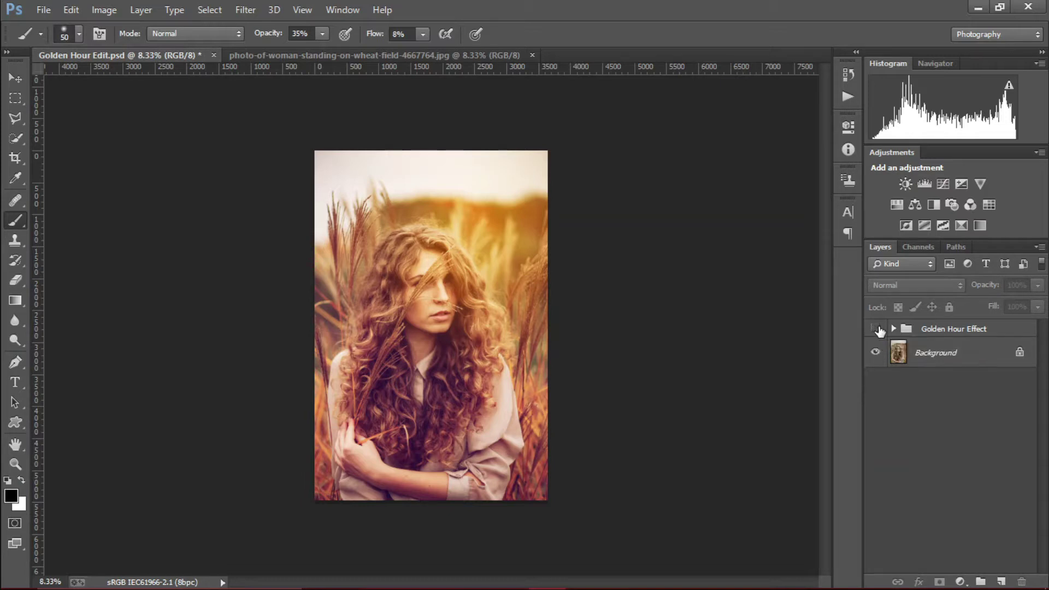
# Compare the portrait with and without the Golden Hour Effect group.
pyautogui.click(876, 329)
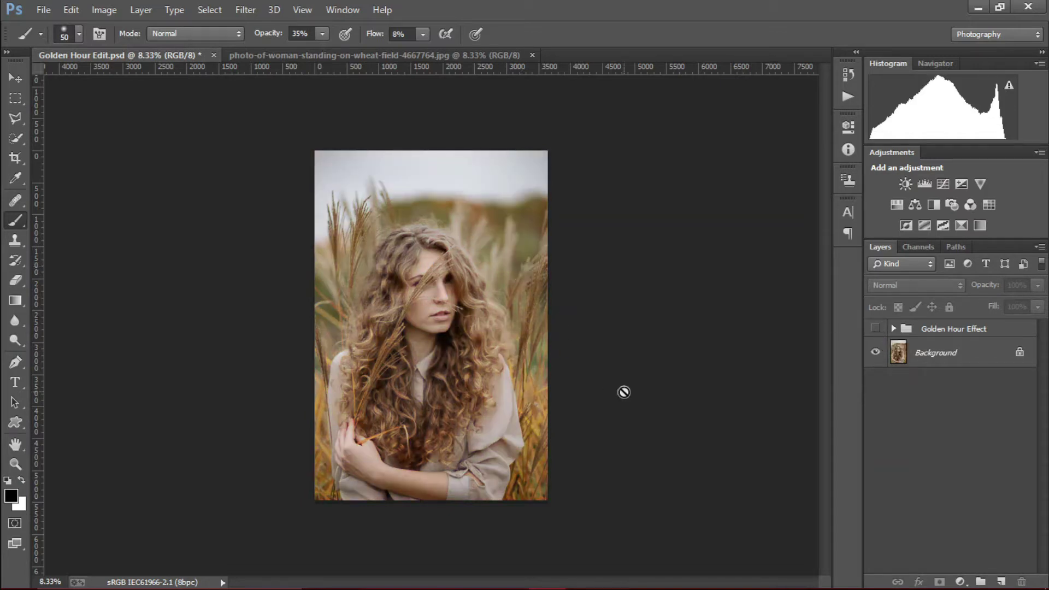
pyautogui.click(876, 328)
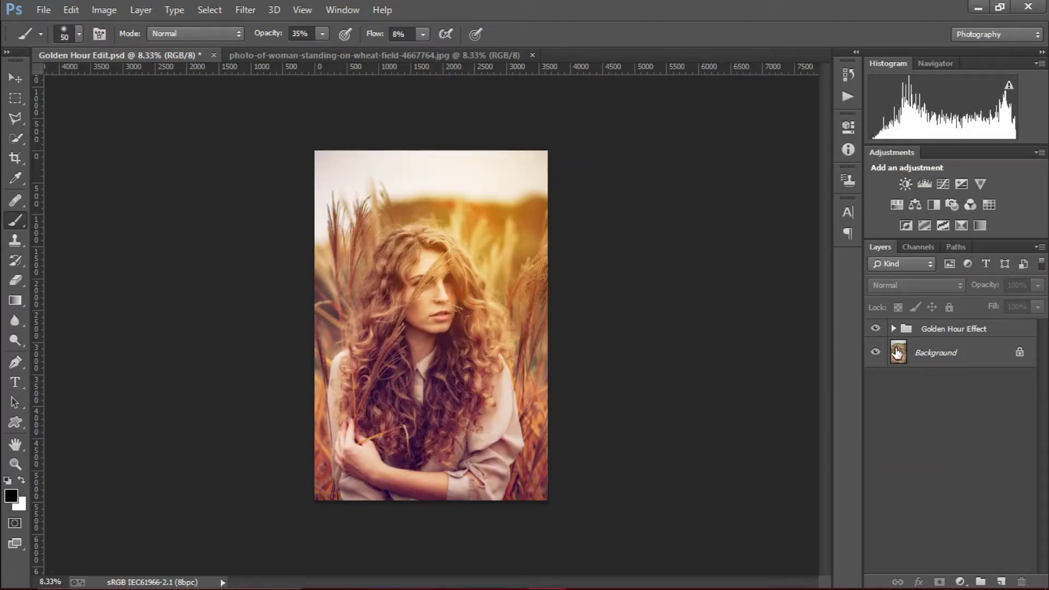
# Preview the Golden Hour Effect group at reduced opacity, restore it to 100%, and deselect the group.
pyautogui.click(938, 330)
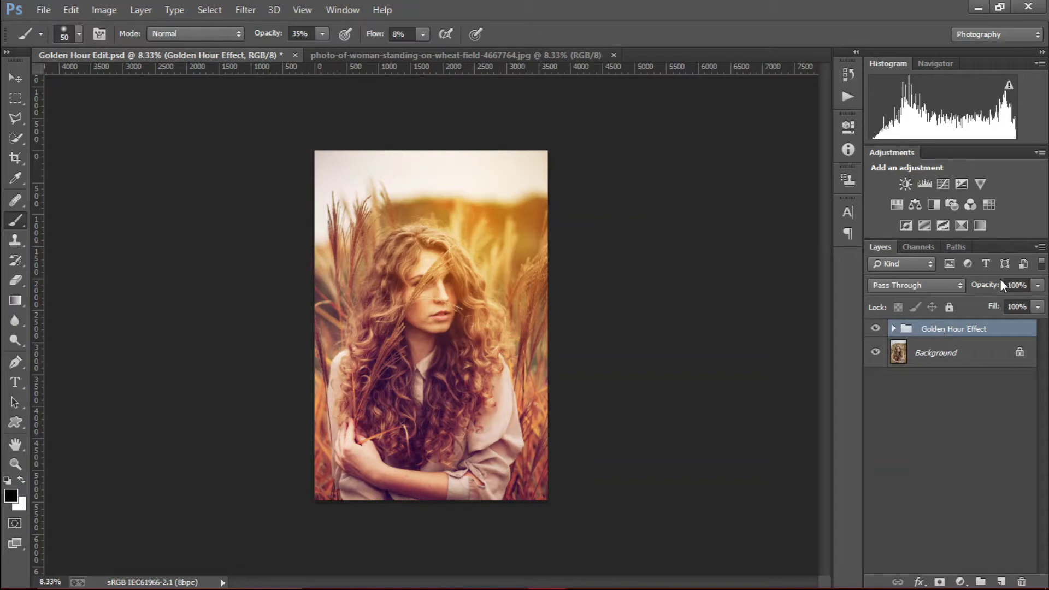
pyautogui.moveTo(987, 293)
pyautogui.mouseDown()
pyautogui.moveTo(950, 295)
pyautogui.moveTo(999, 288)
pyautogui.mouseUp()
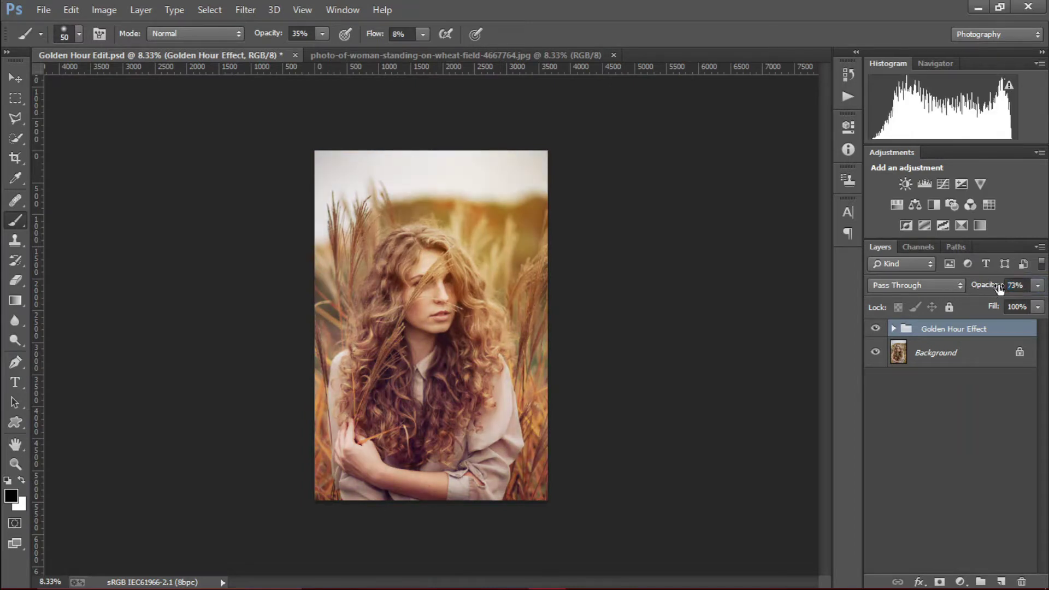
pyautogui.click(1016, 285)
pyautogui.write('100')
pyautogui.press('Return')
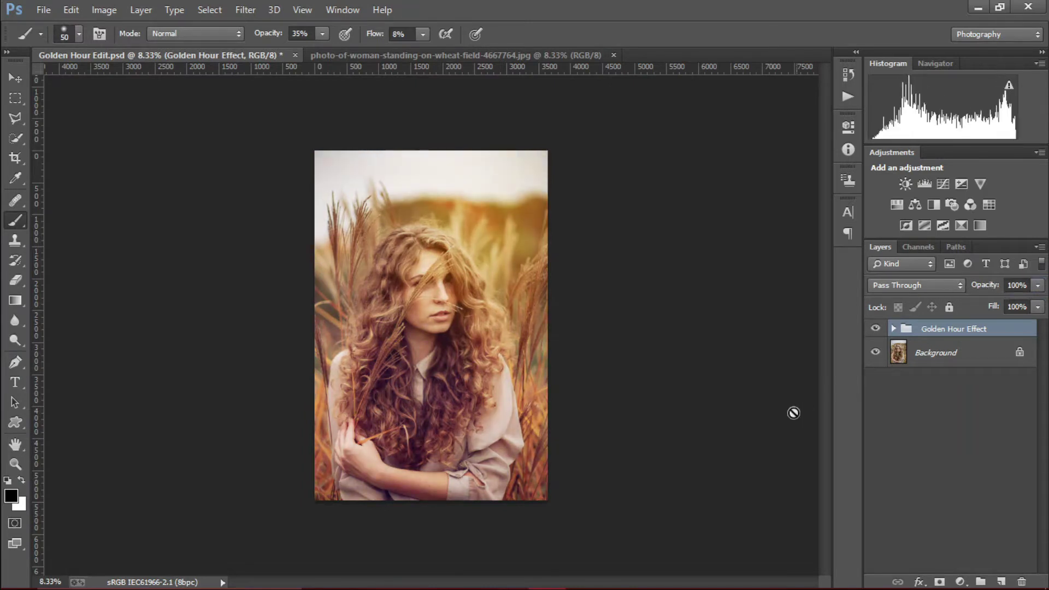
pyautogui.click(901, 500)
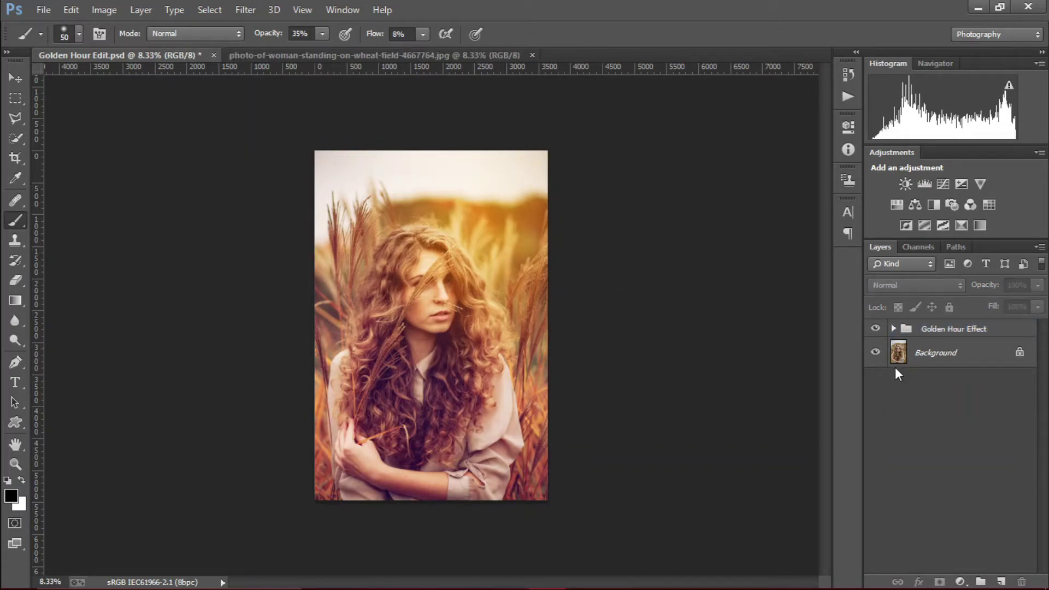
# Expand and collapse the Golden Hour Effect group, and compare the portrait with the group hidden and shown.
pyautogui.click(925, 335)
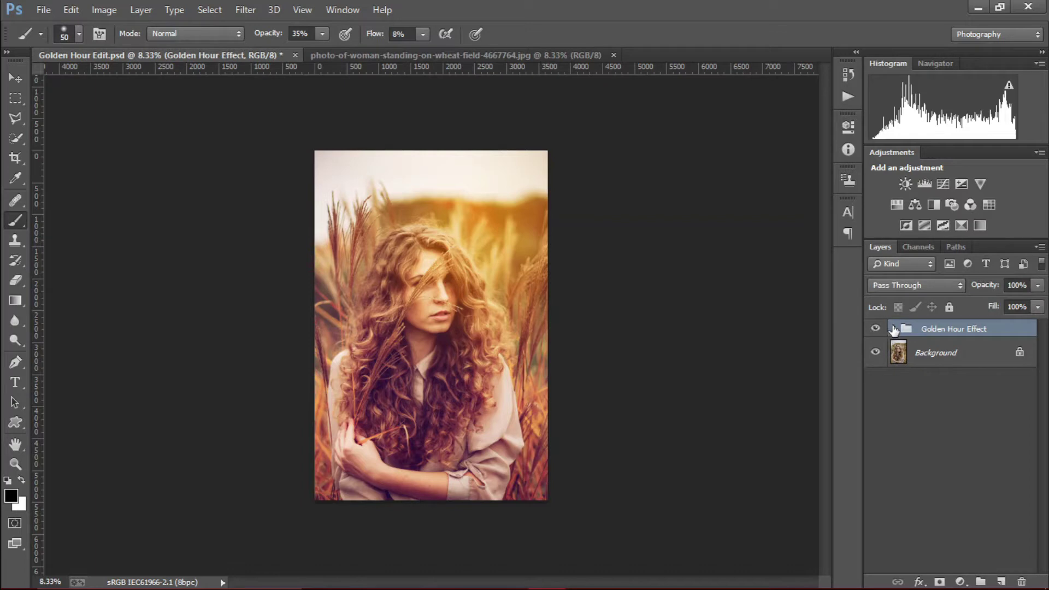
pyautogui.click(894, 329)
pyautogui.click(894, 329)
pyautogui.click(875, 329)
pyautogui.click(876, 329)
pyautogui.click(905, 445)
# Add a Curves adjustment layer to photo-of-woman-standing-on-wheat-field-4667764.jpg and activate its on-image adjustment tool.
pyautogui.click(408, 56)
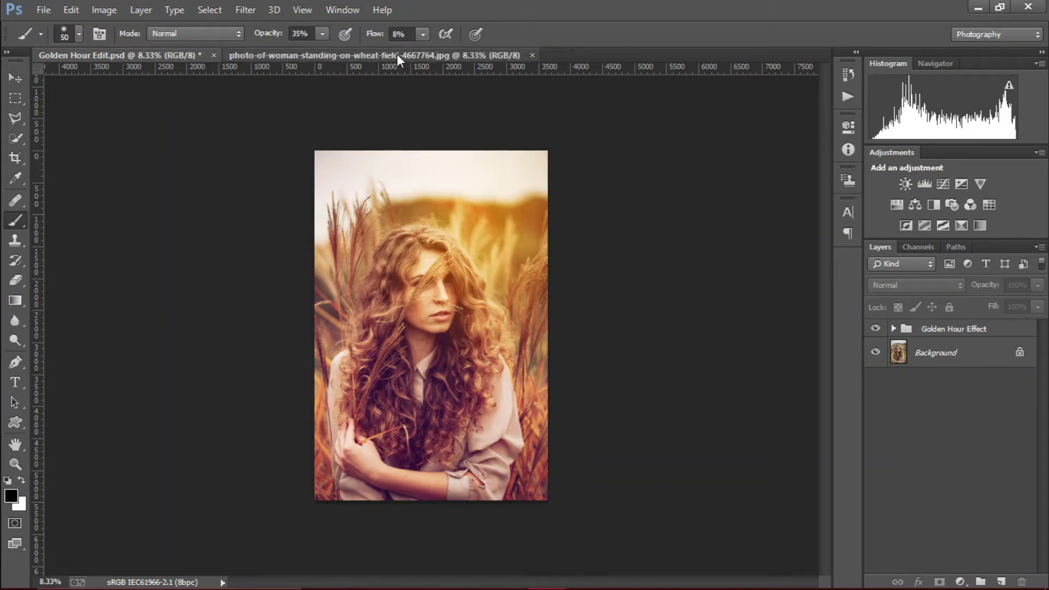
pyautogui.click(963, 579)
pyautogui.click(953, 338)
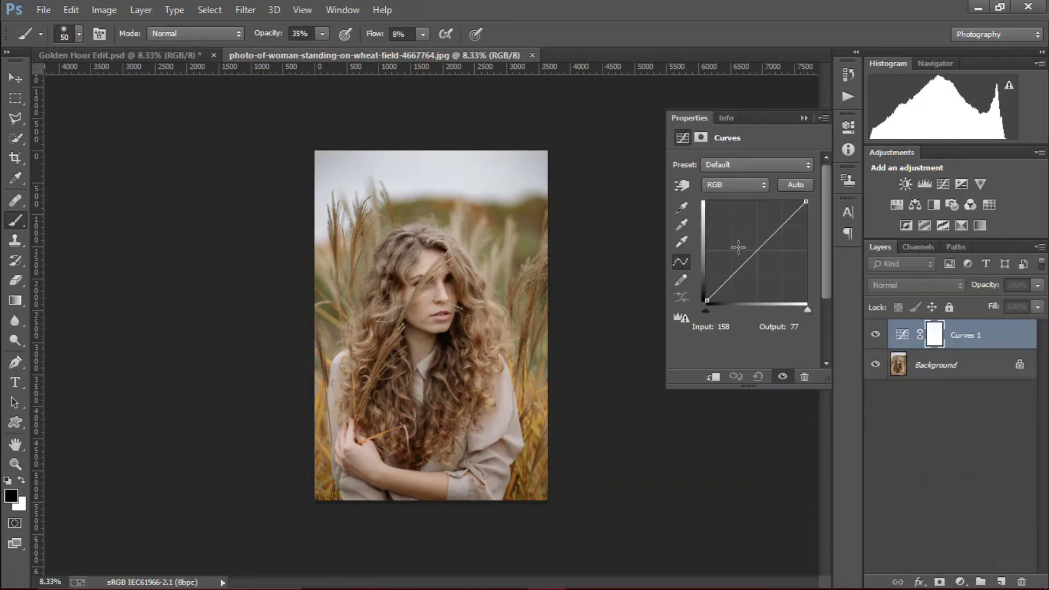
pyautogui.click(683, 186)
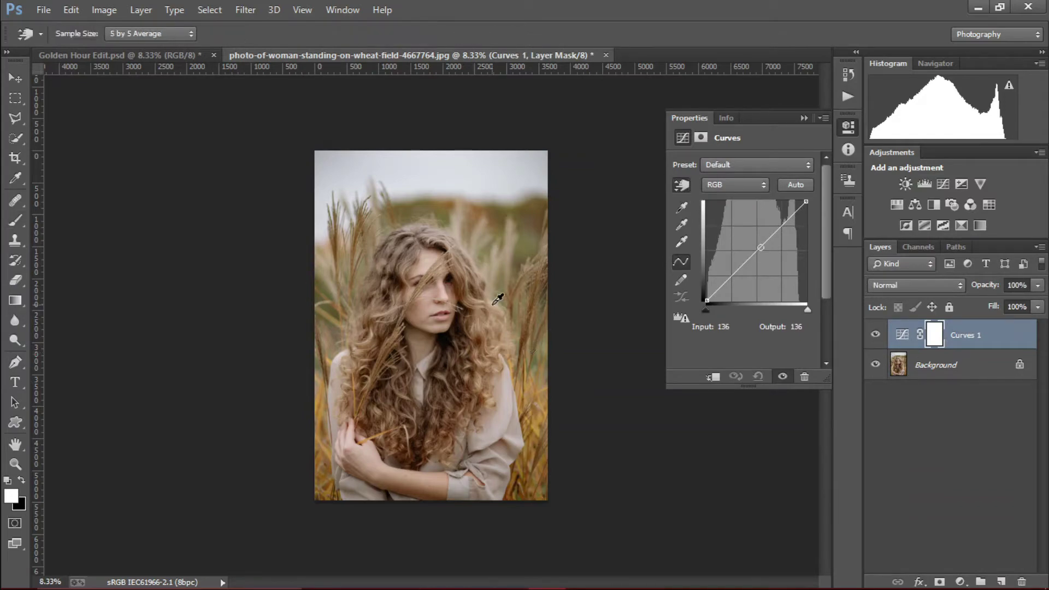
pyautogui.hotkey('ctrl', '+')
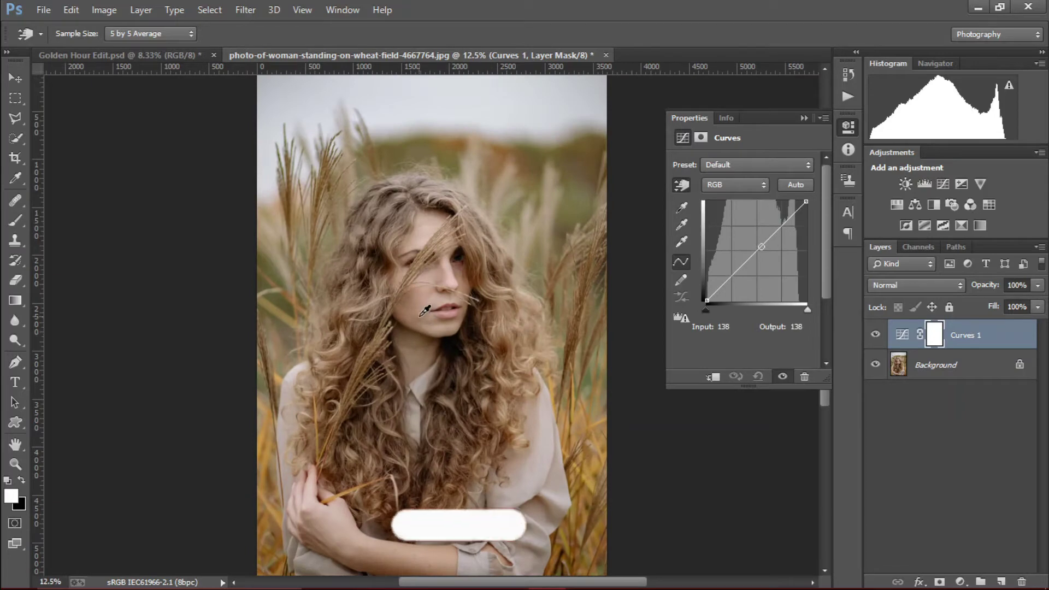
# Shape an RGB contrast curve by darkening the cheek midtones, raising highlights at input 204 and anchoring the shadows; compare before and after.
pyautogui.moveTo(417, 311); pyautogui.dragTo(418, 334)
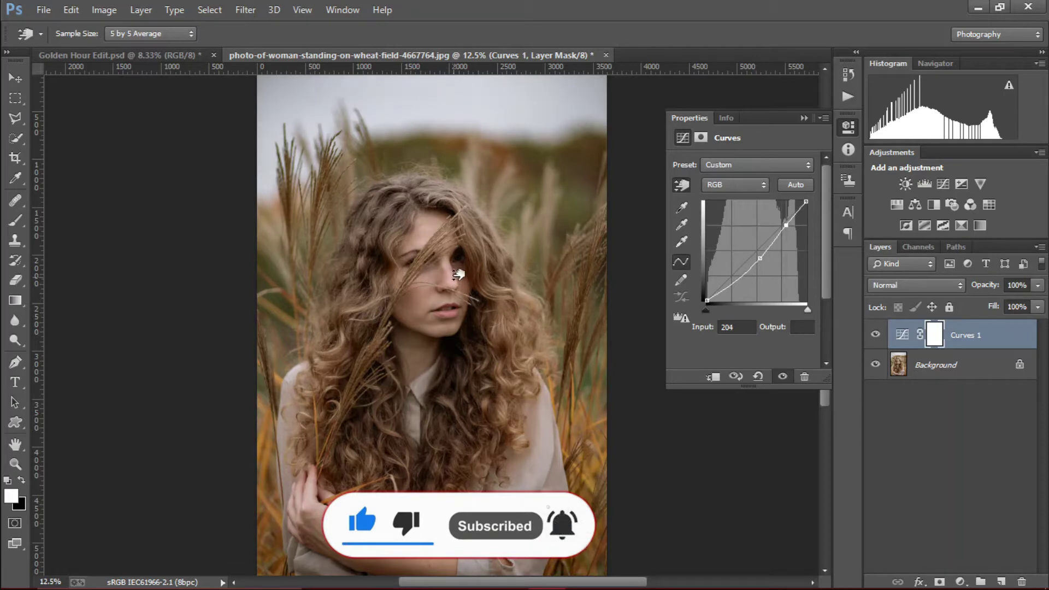
pyautogui.moveTo(459, 273); pyautogui.dragTo(459, 265)
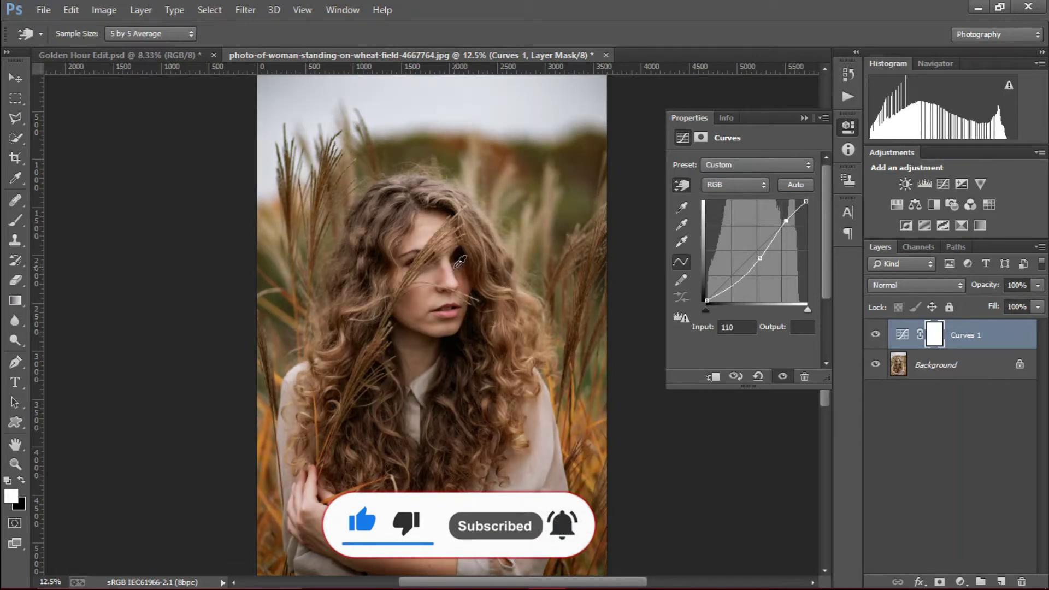
pyautogui.moveTo(444, 208); pyautogui.dragTo(447, 208)
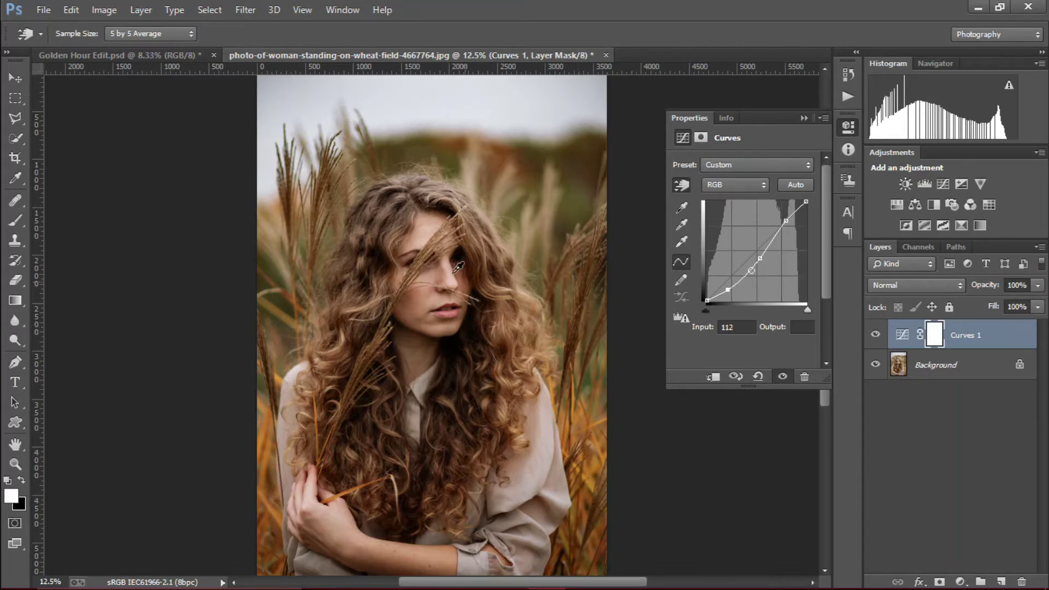
pyautogui.moveTo(430, 233); pyautogui.dragTo(431, 234)
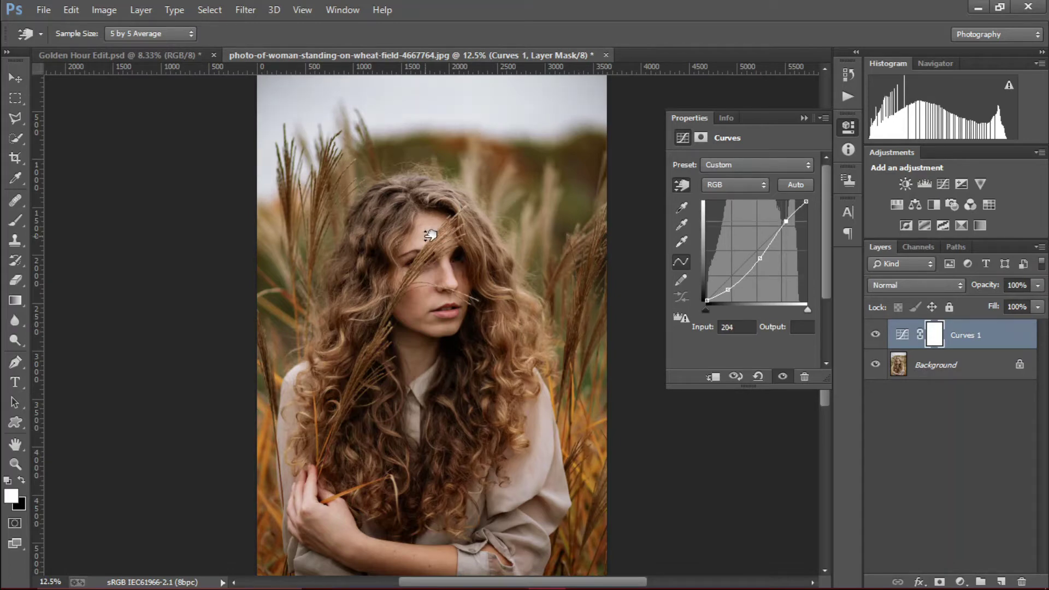
pyautogui.click(801, 118)
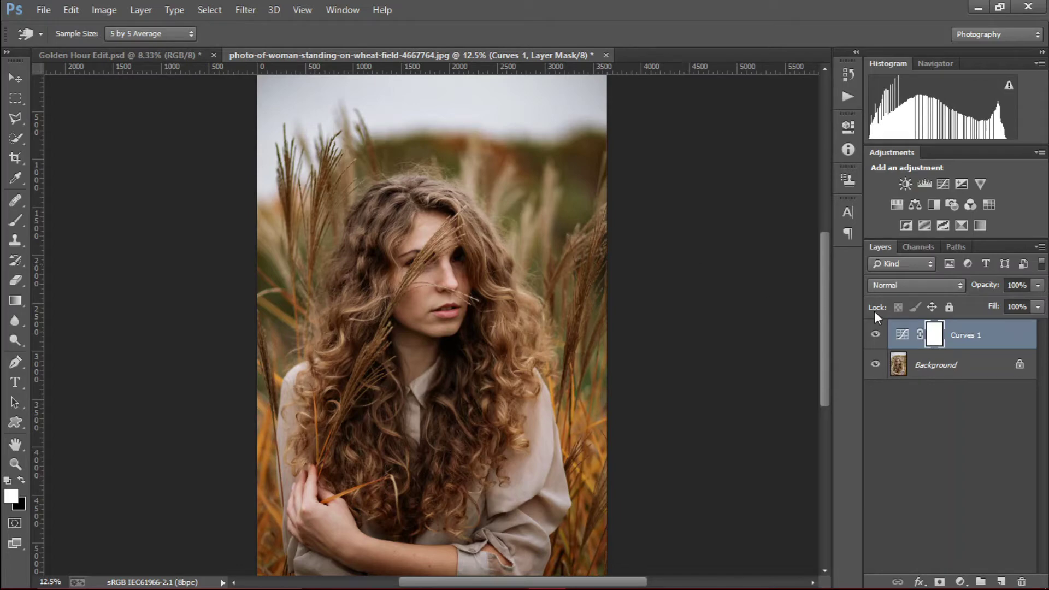
pyautogui.click(876, 333)
pyautogui.click(876, 332)
# Add a second Curves adjustment layer and slightly raise its Red channel, sampling the background grass beside the hair.
pyautogui.click(961, 582)
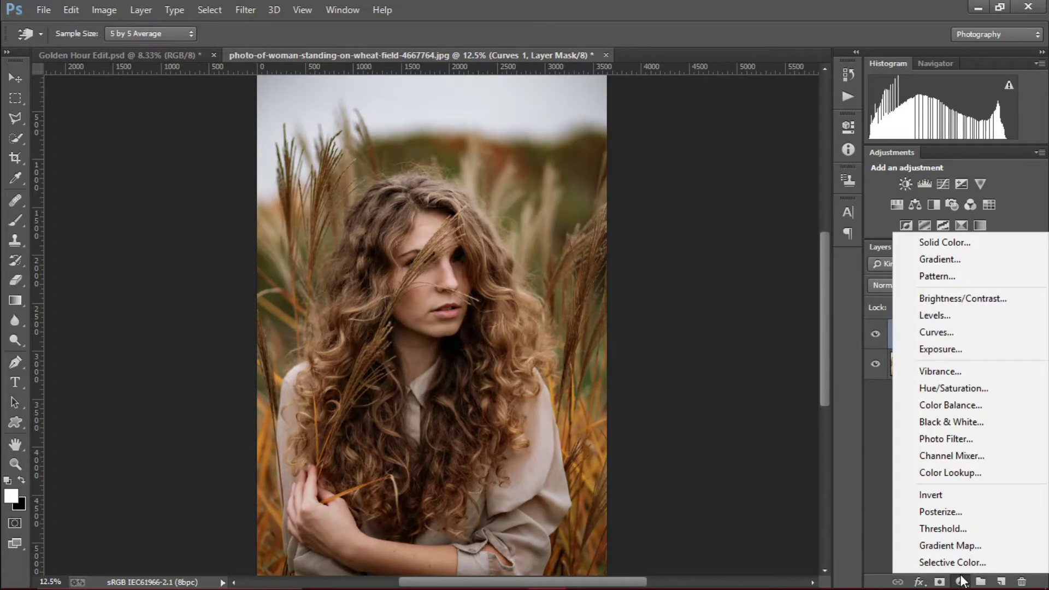
pyautogui.click(932, 330)
pyautogui.click(728, 187)
pyautogui.click(716, 198)
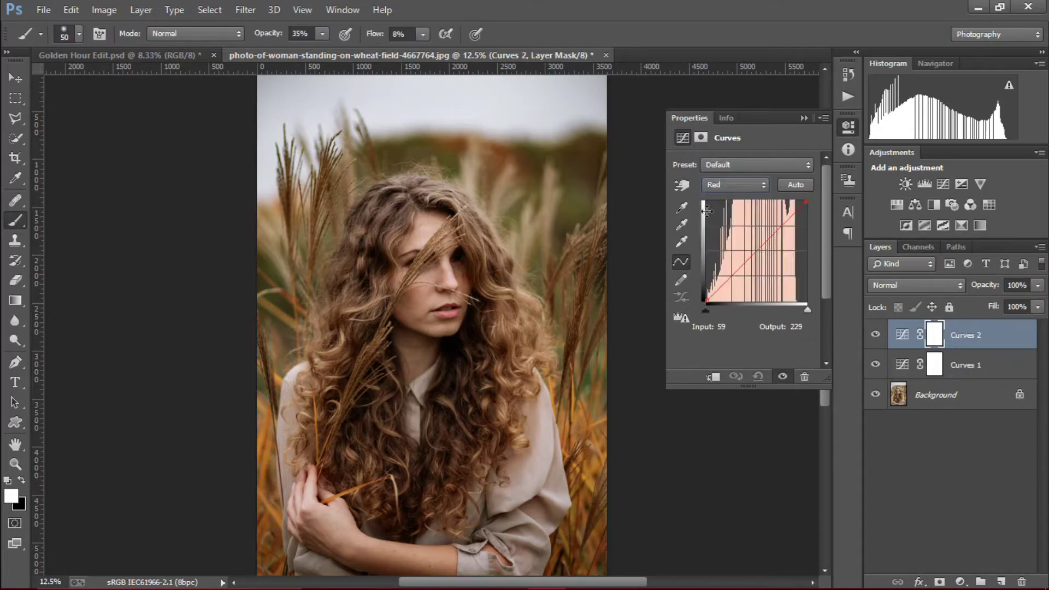
pyautogui.click(680, 184)
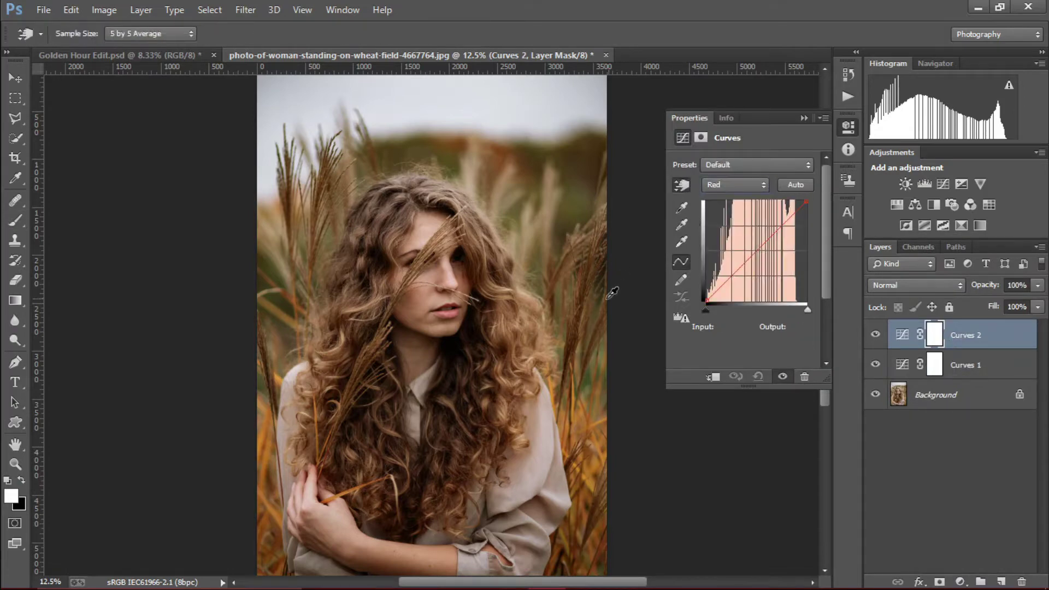
pyautogui.click(535, 237)
pyautogui.moveTo(536, 237); pyautogui.dragTo(537, 233)
# In the second Curves layer, slightly raise the Green channel at input 69 and lower the Blue channel at input 53.
pyautogui.click(721, 185)
pyautogui.click(724, 224)
pyautogui.moveTo(559, 236); pyautogui.dragTo(558, 233)
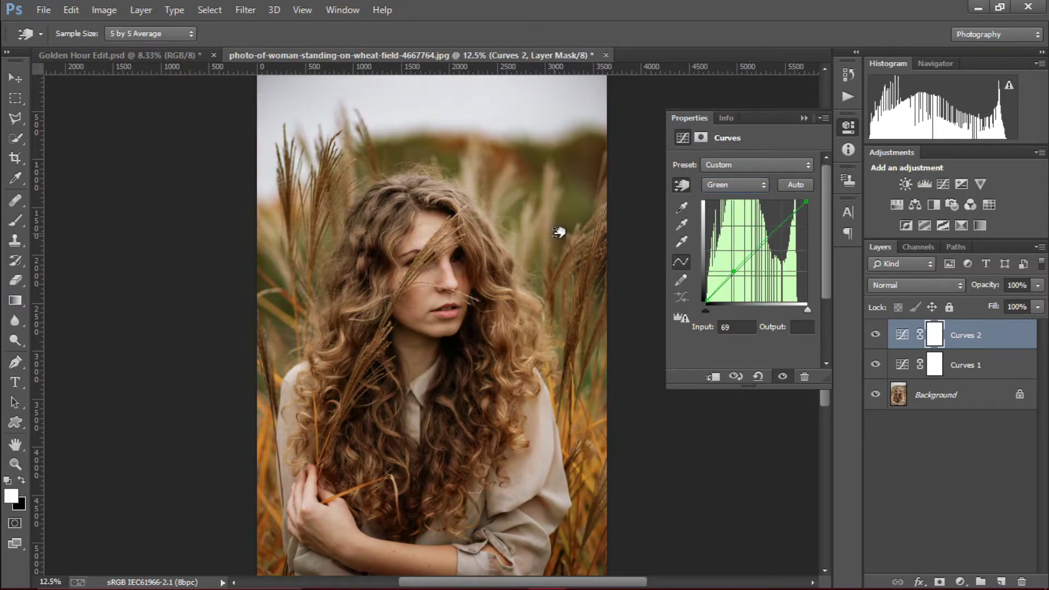
pyautogui.click(717, 186)
pyautogui.click(732, 239)
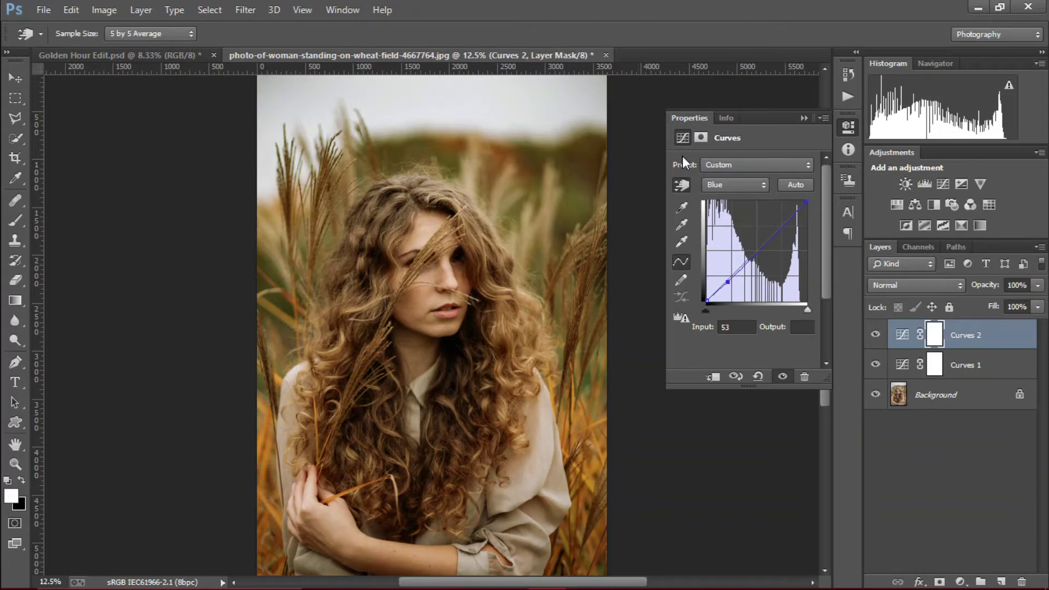
pyautogui.click(799, 117)
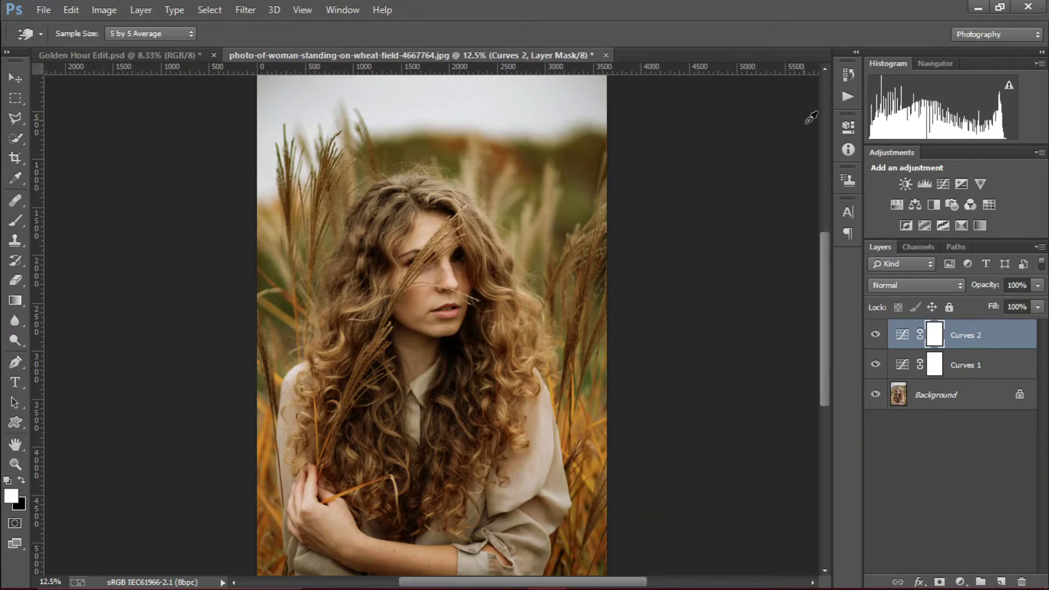
# Add an Exposure adjustment layer with exposure +0.23, offset +0.0172 and gamma correction 0.90.
pyautogui.click(960, 582)
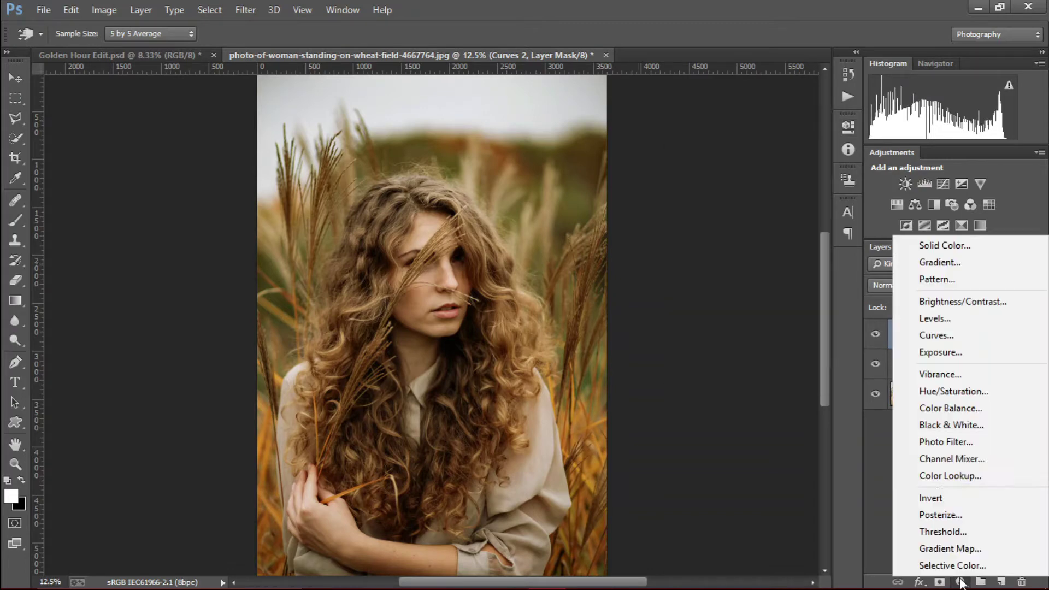
pyautogui.click(939, 352)
pyautogui.moveTo(748, 205); pyautogui.dragTo(745, 238)
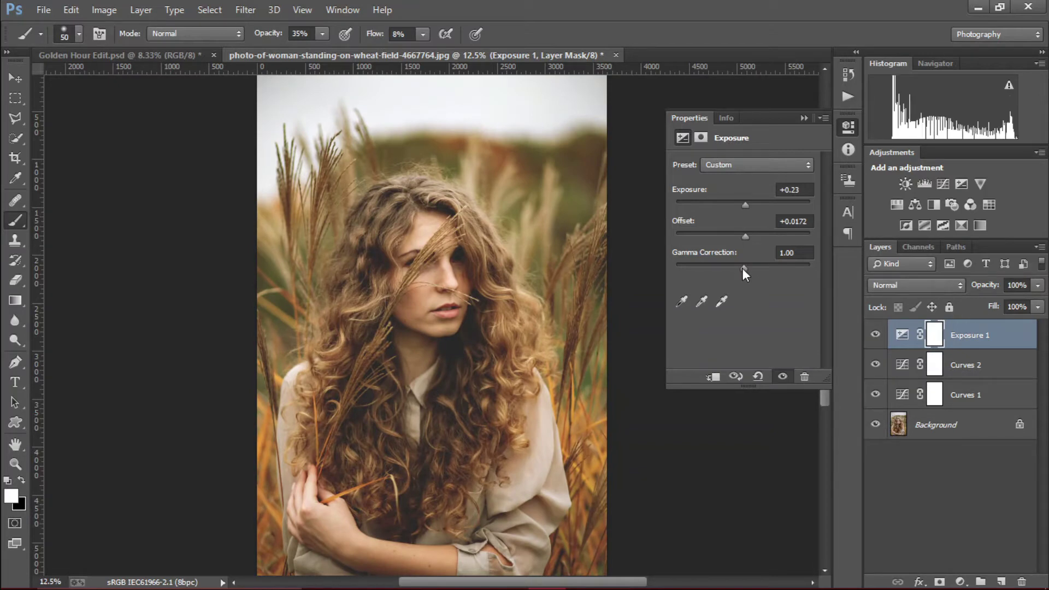
pyautogui.moveTo(743, 268); pyautogui.dragTo(748, 267)
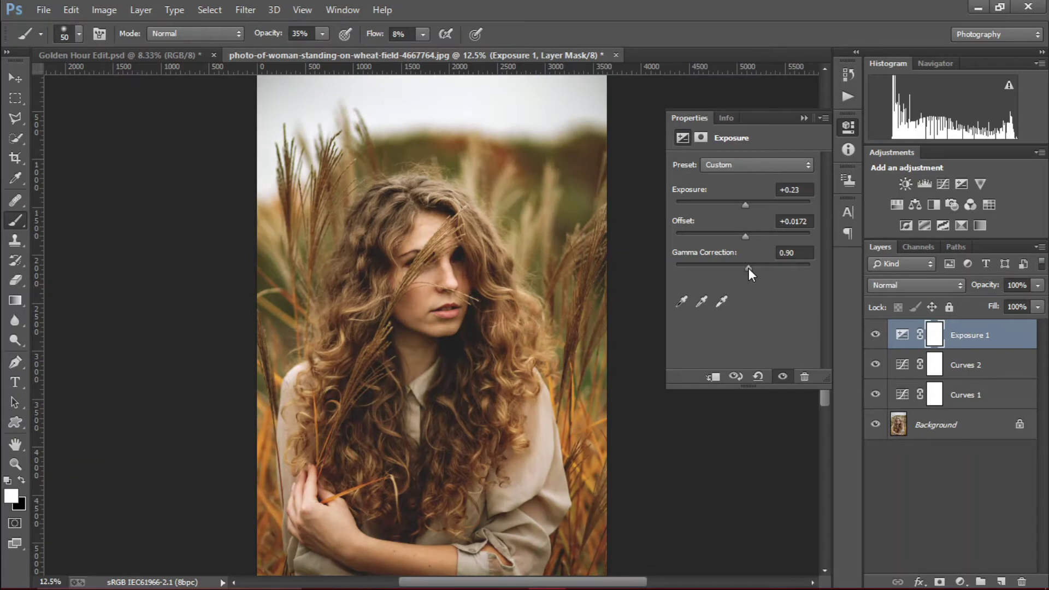
pyautogui.click(803, 116)
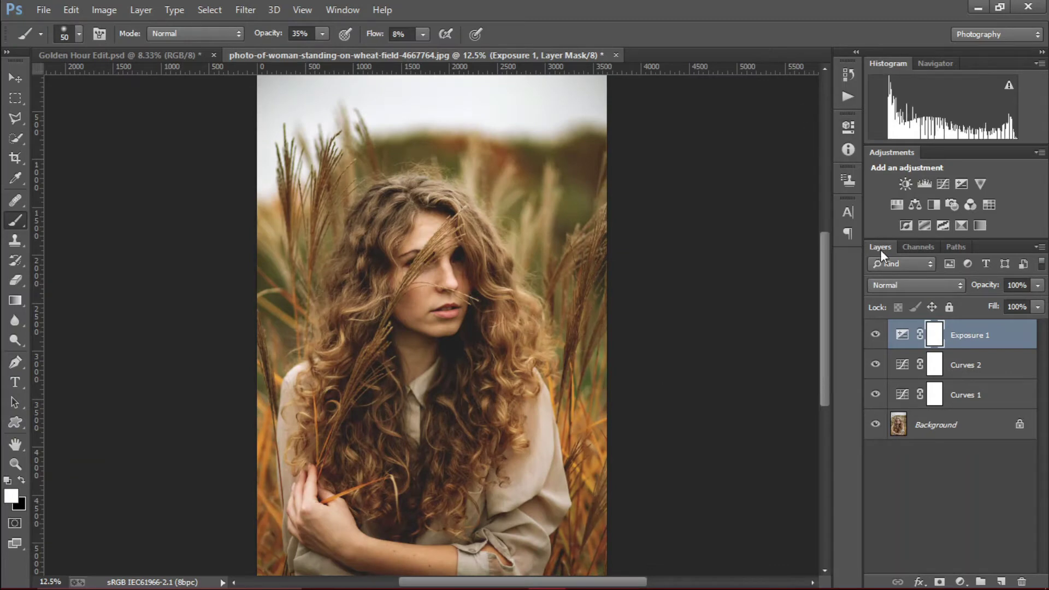
# Blend the Exposure 1 layer in Soft Light mode with 55% opacity and 69% fill.
pyautogui.click(893, 282)
pyautogui.click(889, 204)
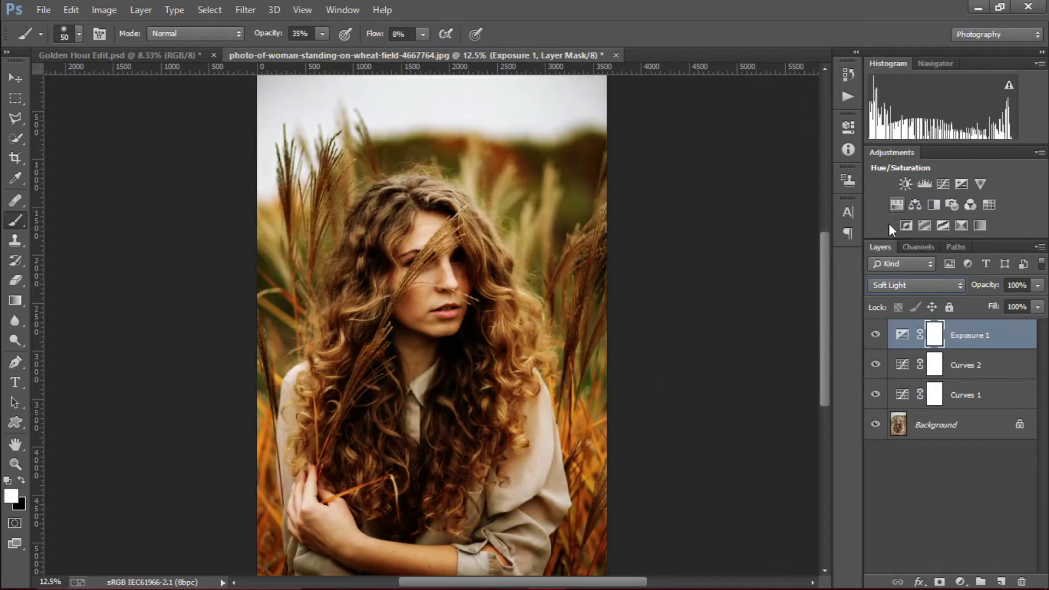
pyautogui.hotkey('ctrl', '-')
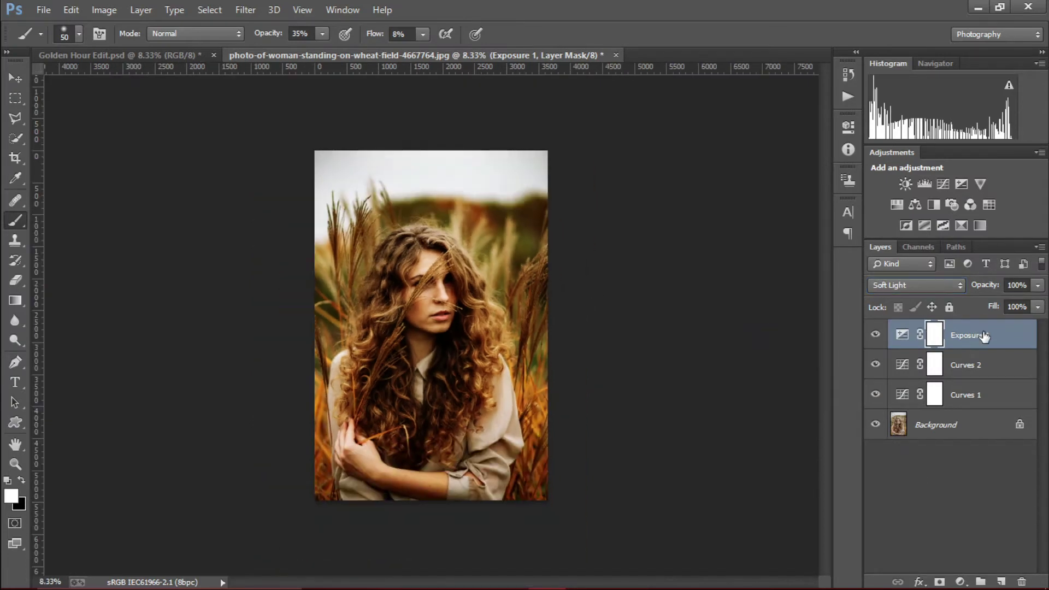
pyautogui.moveTo(989, 287); pyautogui.dragTo(966, 311)
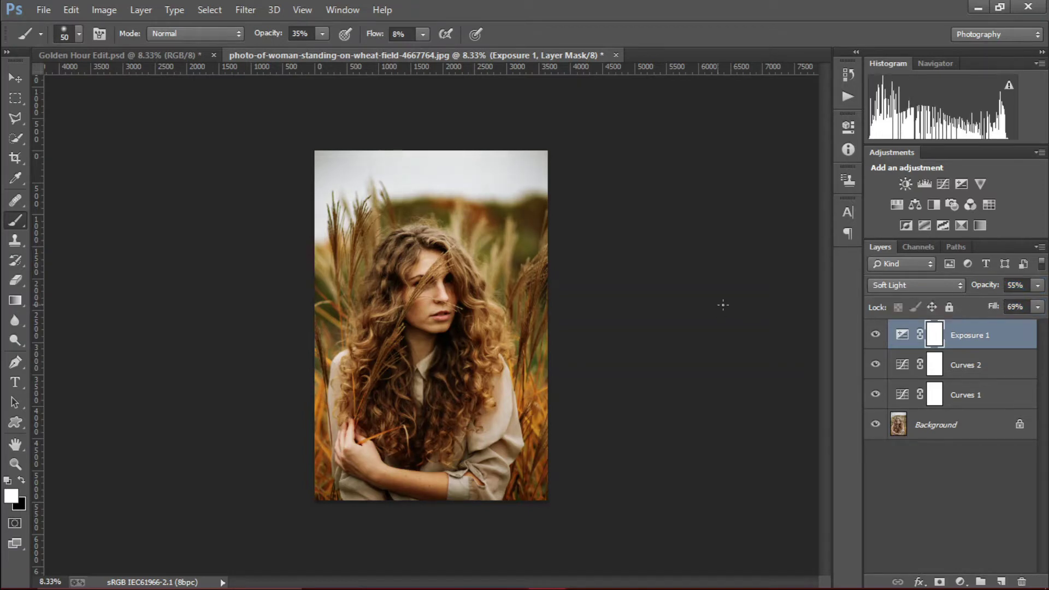
# Compare the portrait with the Exposure 1 layer off and on, and with all adjustment layers off and on.
pyautogui.hotkey('ctrl', '+')
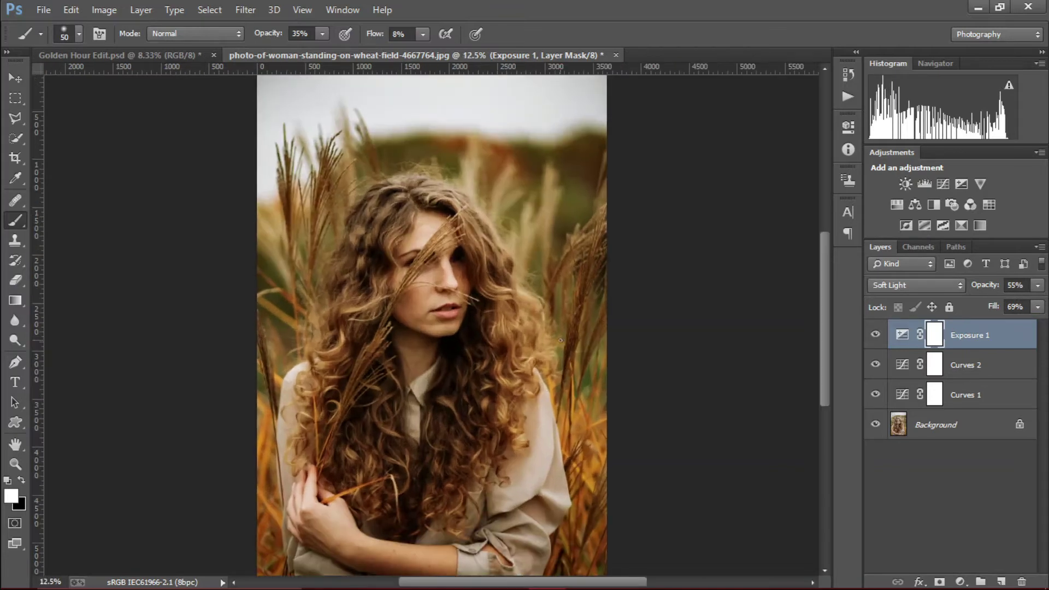
pyautogui.click(877, 334)
pyautogui.click(877, 334)
pyautogui.click(877, 334)
pyautogui.keyDown('alt'); pyautogui.click(877, 431); pyautogui.keyUp('alt')
pyautogui.keyDown('alt'); pyautogui.click(878, 432); pyautogui.keyUp('alt')
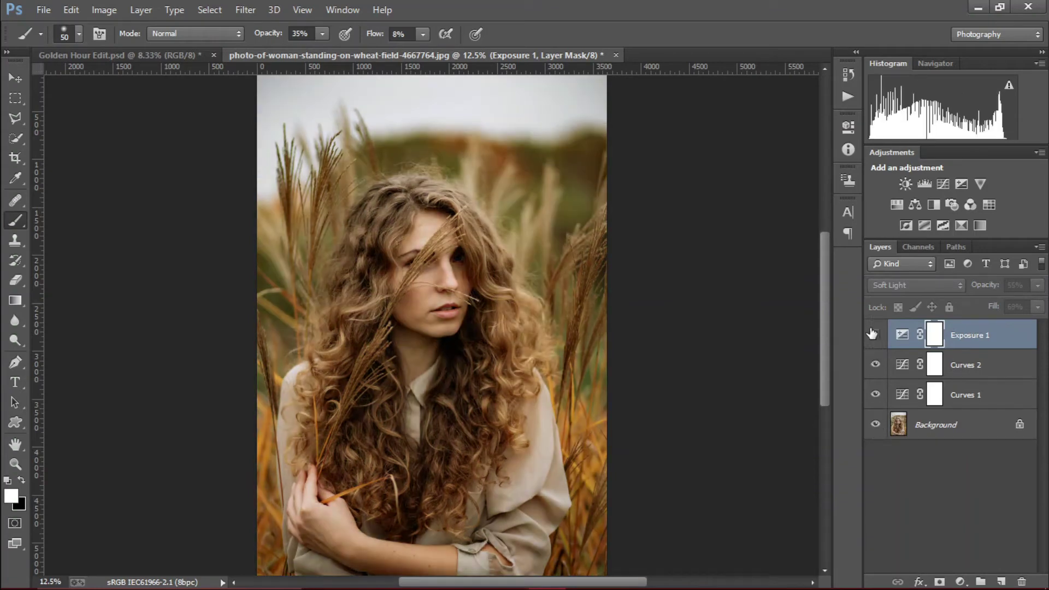
pyautogui.click(874, 334)
pyautogui.keyDown('alt'); pyautogui.click(877, 426); pyautogui.keyUp('alt')
pyautogui.keyDown('alt'); pyautogui.click(877, 426); pyautogui.keyUp('alt')
pyautogui.hotkey('ctrl', '-')
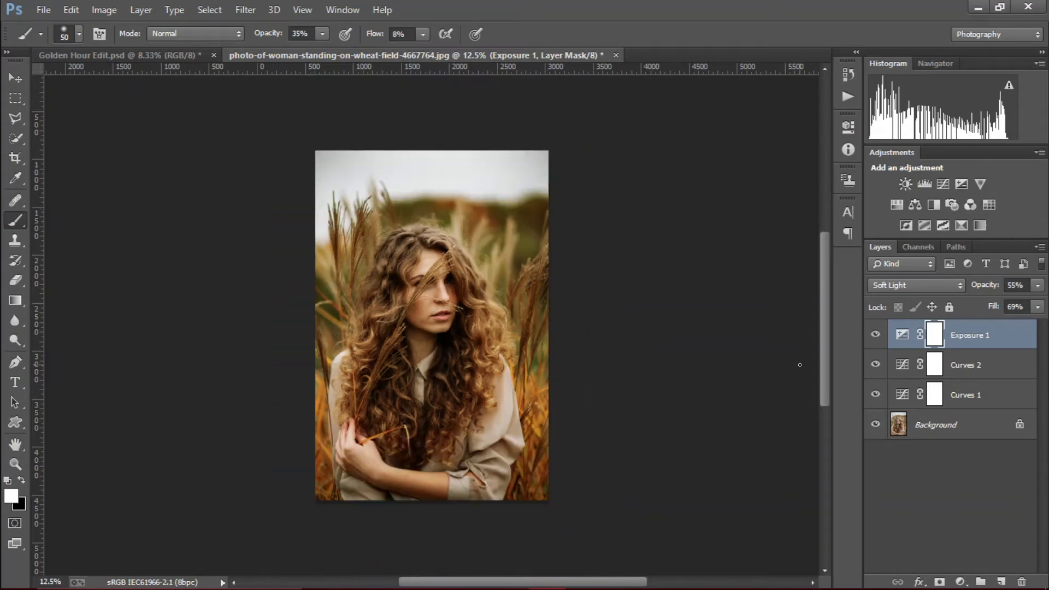
pyautogui.click(884, 334)
pyautogui.click(886, 334)
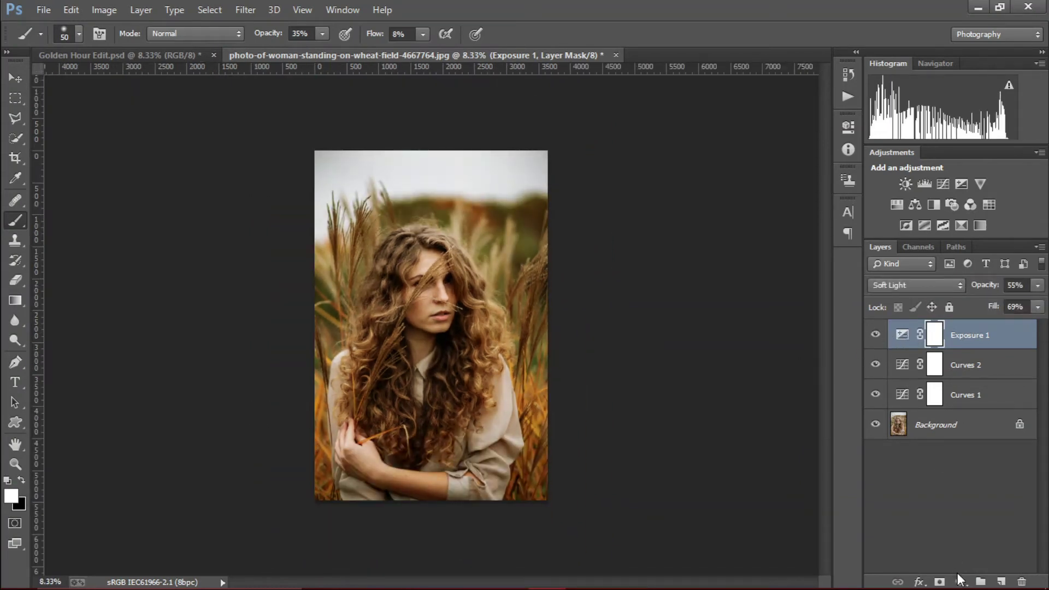
# Add a Photo Filter adjustment layer using Warming Filter (LBA) at 78% density.
pyautogui.click(960, 581)
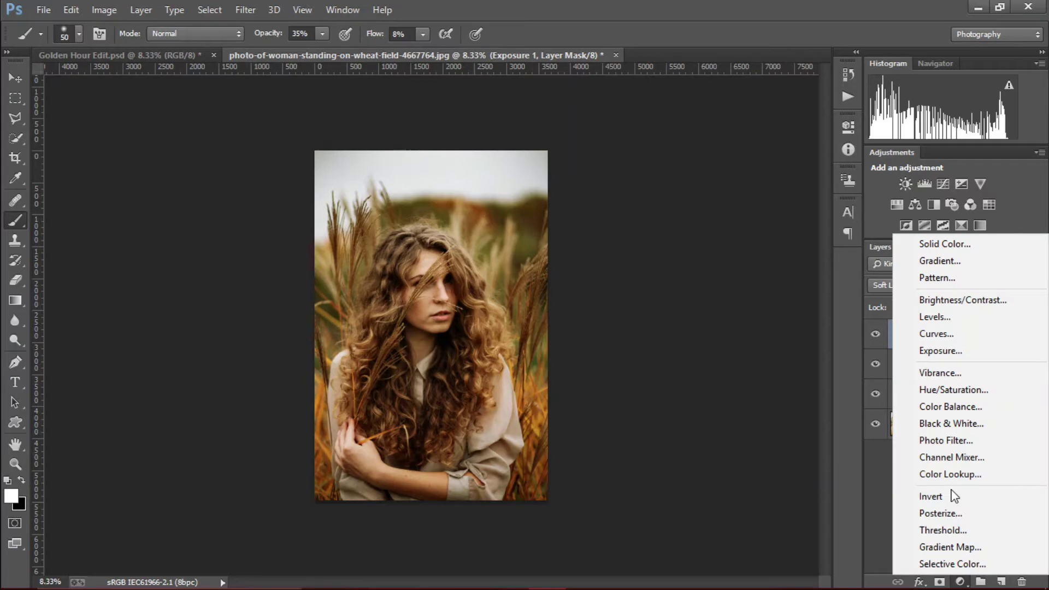
pyautogui.click(955, 444)
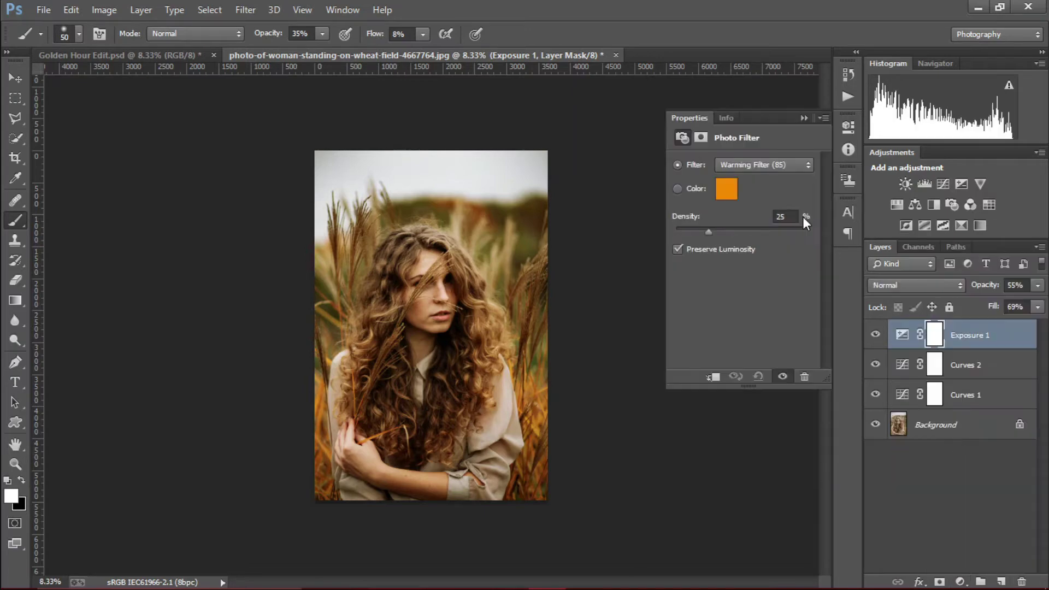
pyautogui.click(748, 166)
pyautogui.click(749, 193)
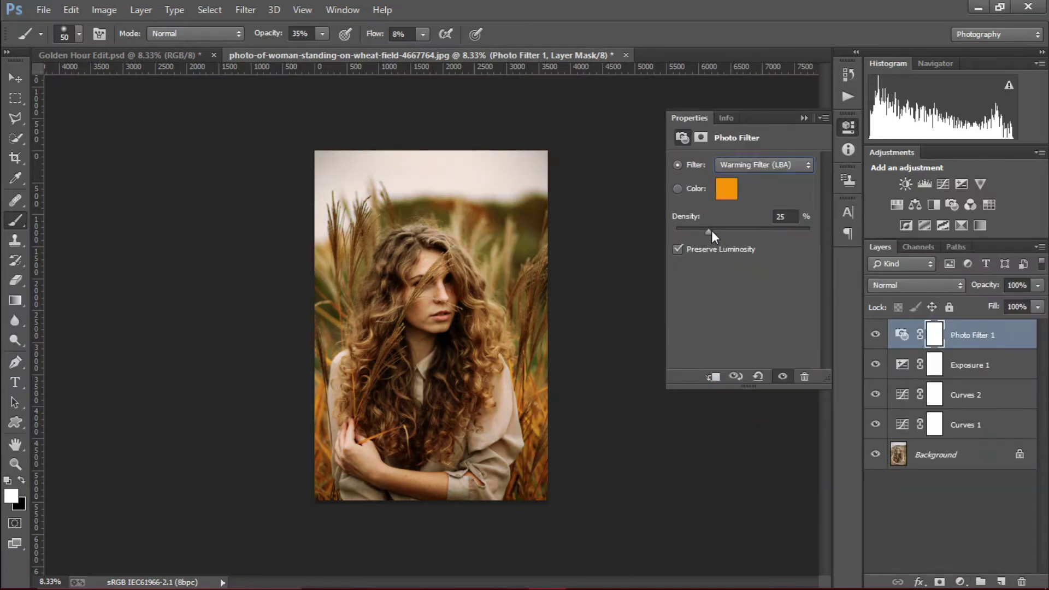
pyautogui.moveTo(783, 233); pyautogui.dragTo(779, 233)
# Blend the Photo Filter 1 layer in Screen mode with 57% opacity and 81% fill.
pyautogui.click(883, 285)
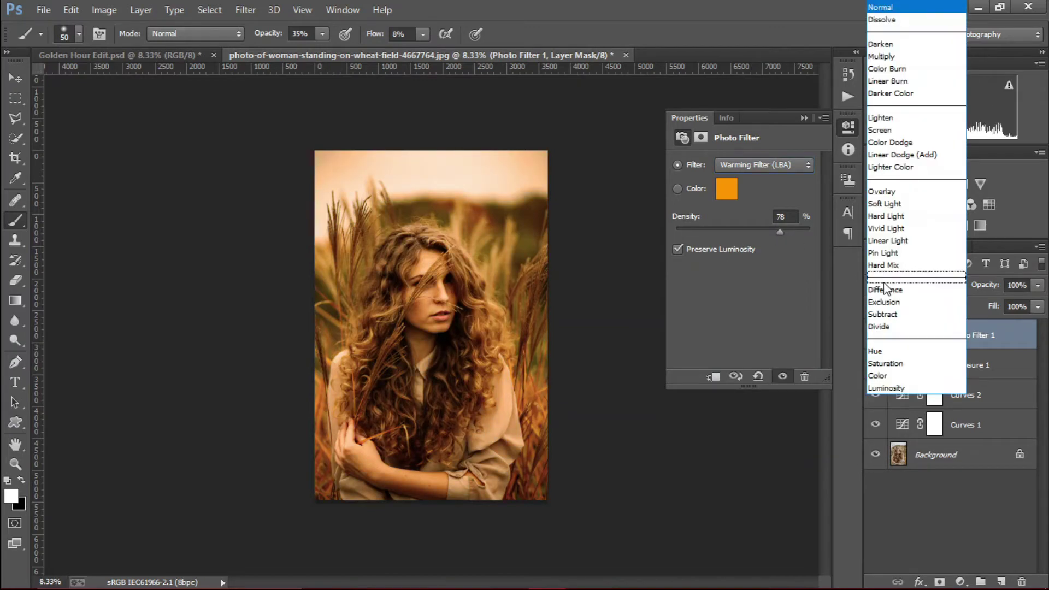
pyautogui.click(885, 130)
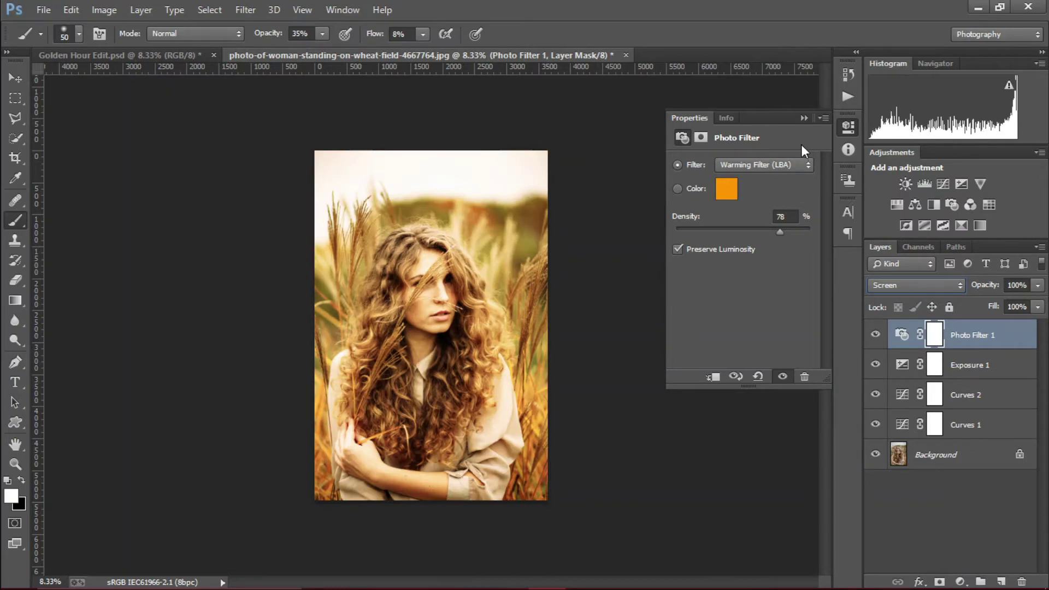
pyautogui.click(802, 118)
pyautogui.moveTo(994, 289); pyautogui.dragTo(971, 309)
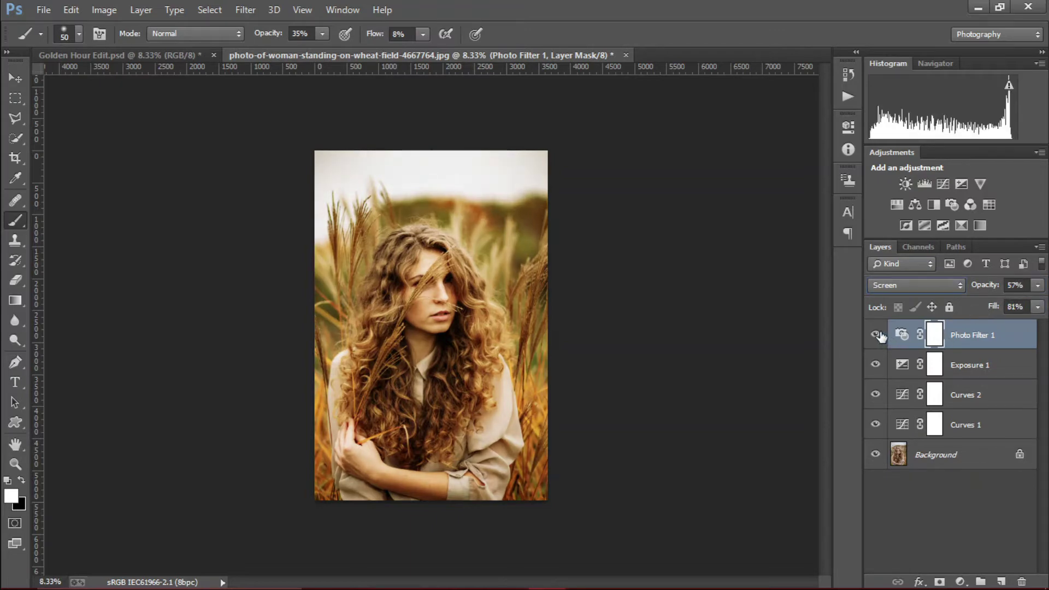
# Compare the portrait with the Photo Filter 1 layer off and on, and up close with all adjustment layers off and on.
pyautogui.click(877, 336)
pyautogui.click(876, 335)
pyautogui.hotkey('ctrl', '+')
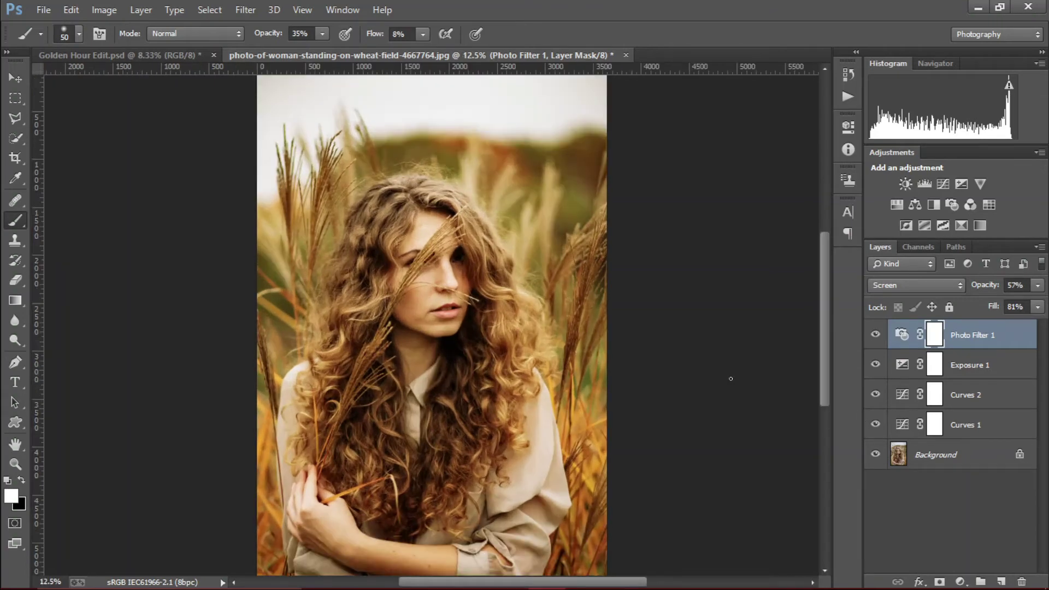
pyautogui.keyDown('alt'); pyautogui.click(877, 464); pyautogui.keyUp('alt')
pyautogui.keyDown('alt'); pyautogui.click(876, 463); pyautogui.keyUp('alt')
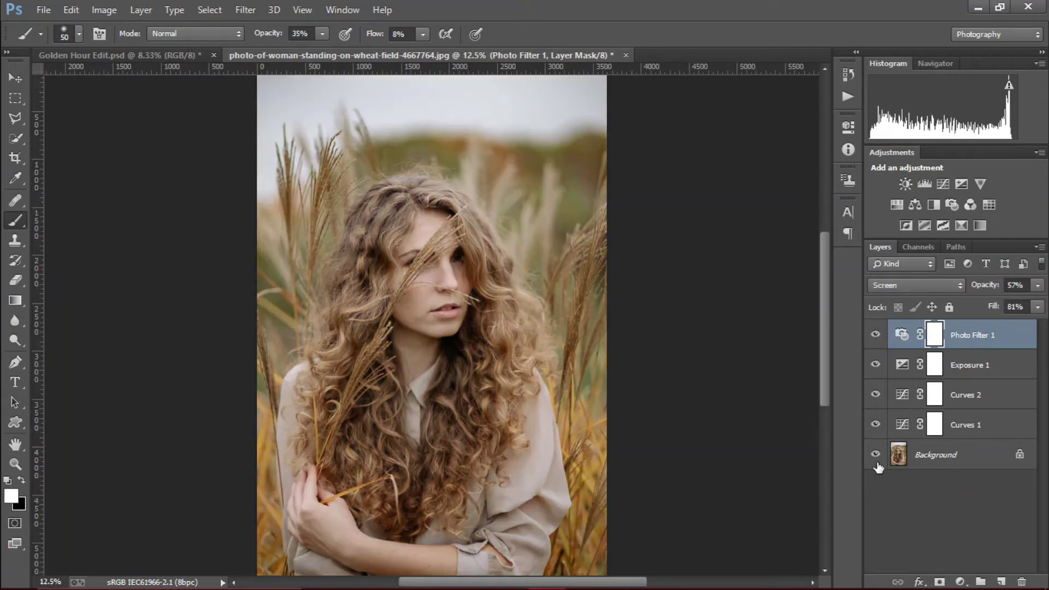
pyautogui.hotkey('ctrl', '-')
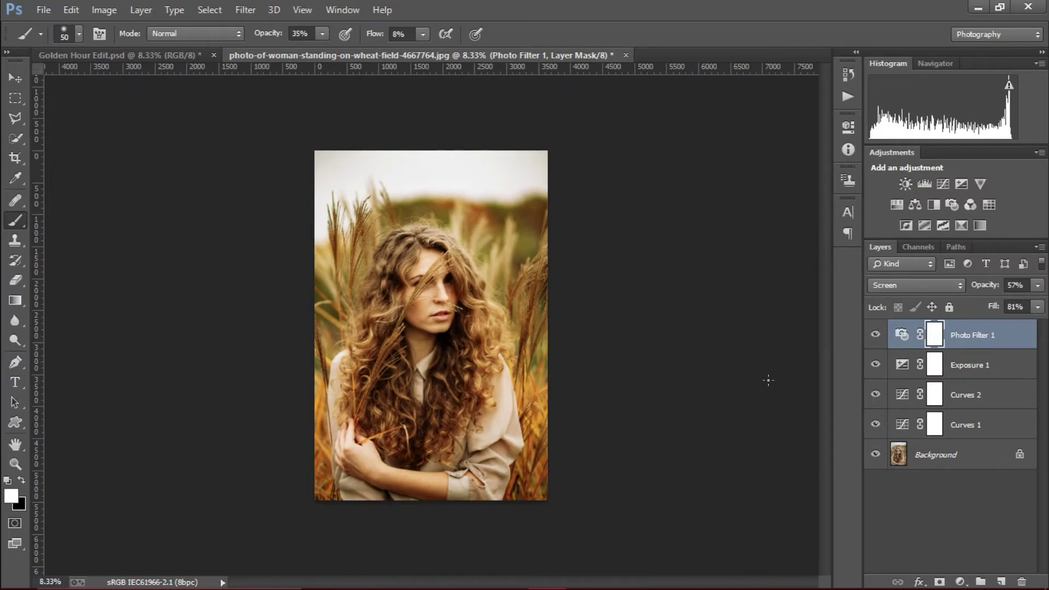
# Add a Color Balance adjustment layer and set its Shadows to red +15, green +18 and blue +20.
pyautogui.click(960, 580)
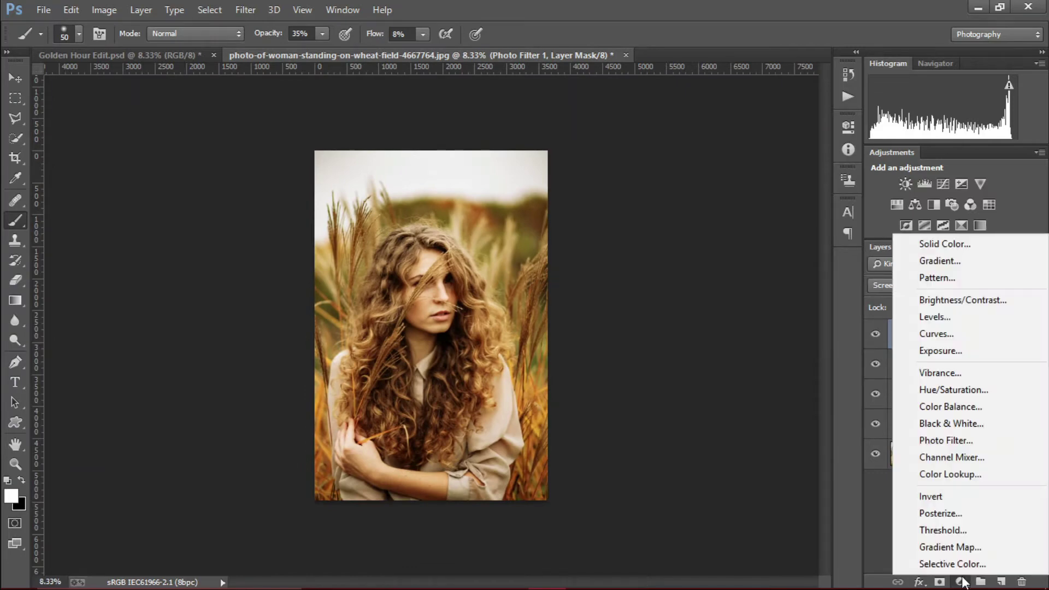
pyautogui.click(958, 407)
pyautogui.click(728, 166)
pyautogui.click(729, 178)
pyautogui.moveTo(726, 199); pyautogui.dragTo(729, 199)
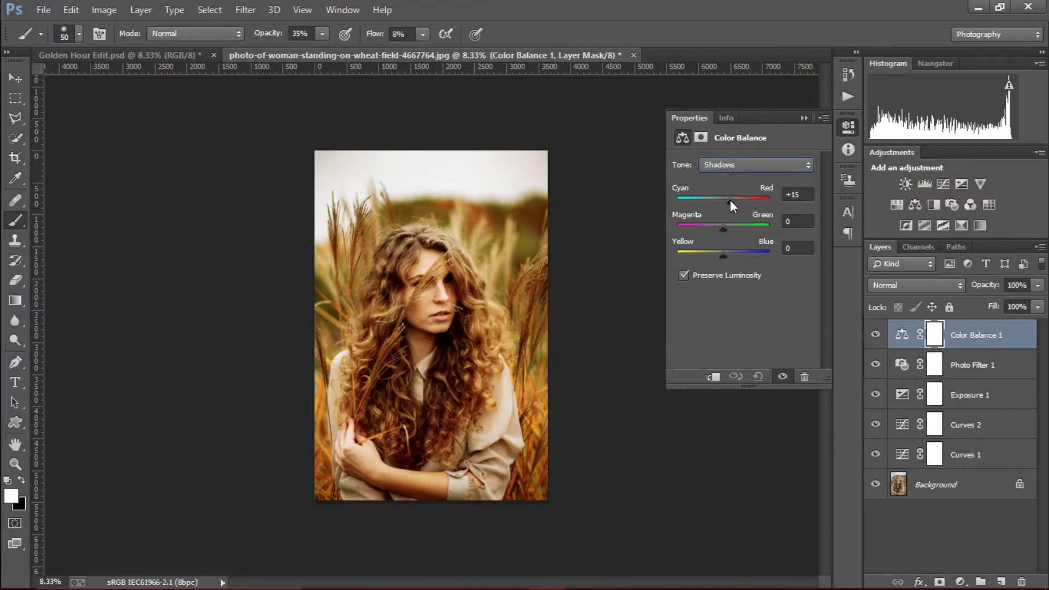
pyautogui.moveTo(725, 224); pyautogui.dragTo(730, 224)
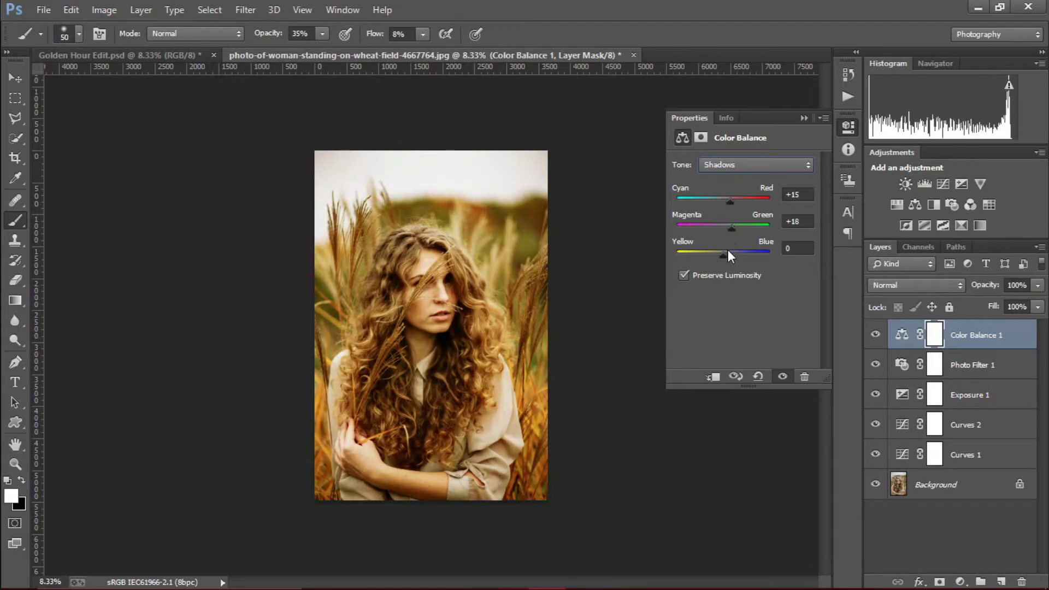
pyautogui.moveTo(723, 255); pyautogui.dragTo(733, 254)
# Set the Color Balance Midtones to red +13, green +2 and blue +18.
pyautogui.click(723, 163)
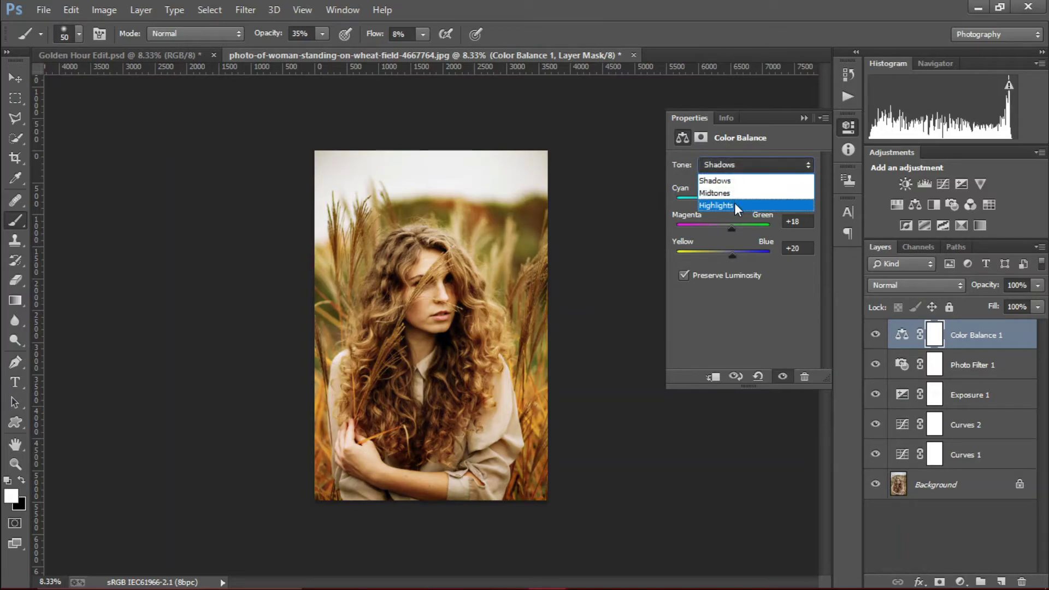
pyautogui.click(736, 207)
pyautogui.click(722, 165)
pyautogui.click(727, 191)
pyautogui.moveTo(723, 203); pyautogui.dragTo(732, 253)
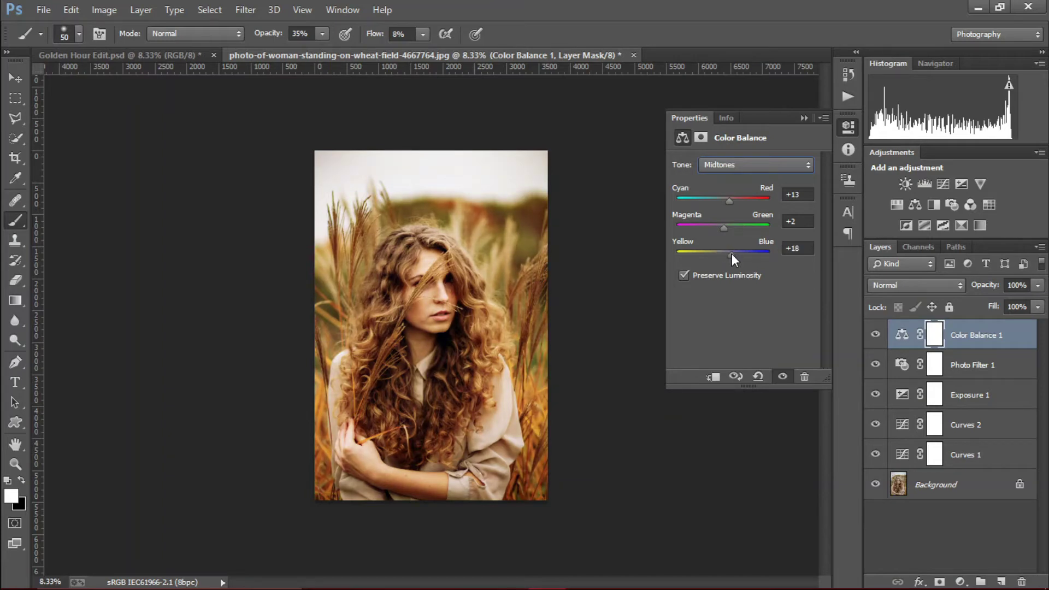
# Set the Color Balance Highlights to red +7, green +8 and yellow-blue -7.
pyautogui.click(726, 158)
pyautogui.click(730, 211)
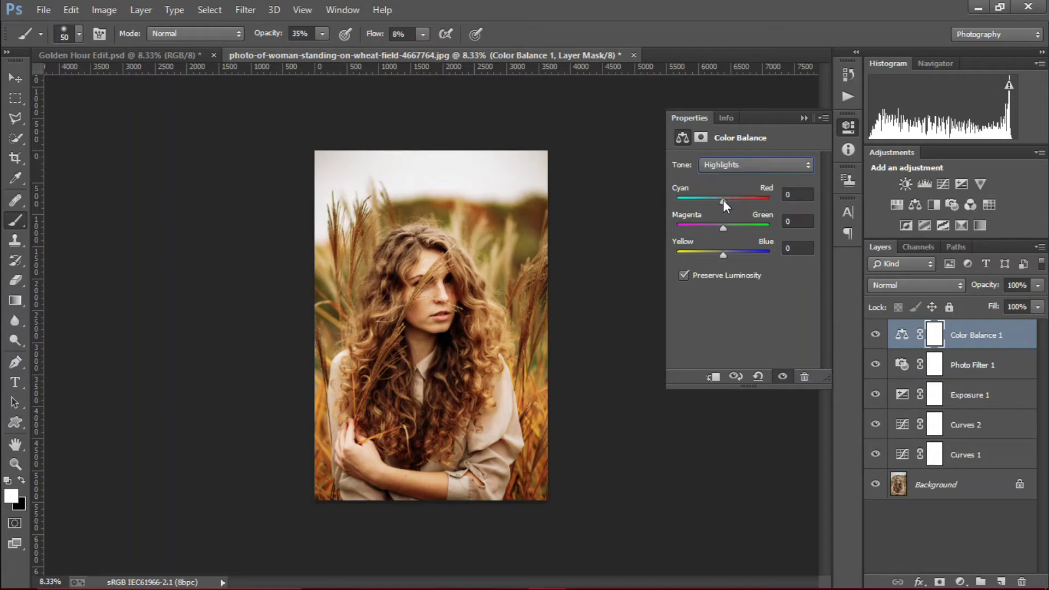
pyautogui.moveTo(723, 199); pyautogui.dragTo(719, 255)
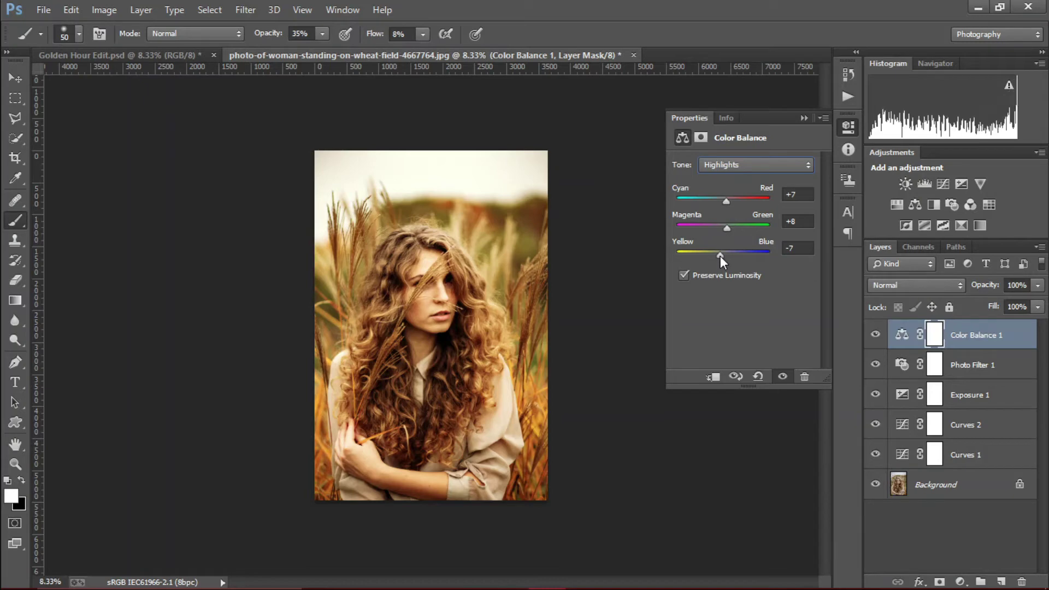
pyautogui.click(803, 118)
# Compare the portrait with the Color Balance 1 layer off and on, and with all adjustment layers off and on.
pyautogui.click(876, 334)
pyautogui.click(876, 334)
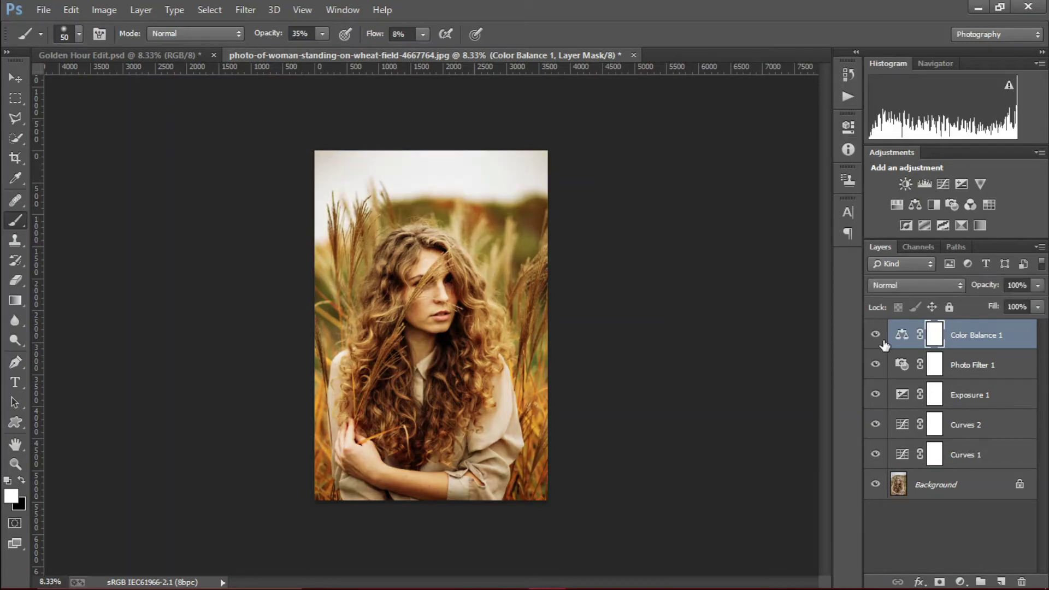
pyautogui.keyDown('alt'); pyautogui.click(871, 489); pyautogui.keyUp('alt')
pyautogui.keyDown('alt'); pyautogui.click(873, 490); pyautogui.keyUp('alt')
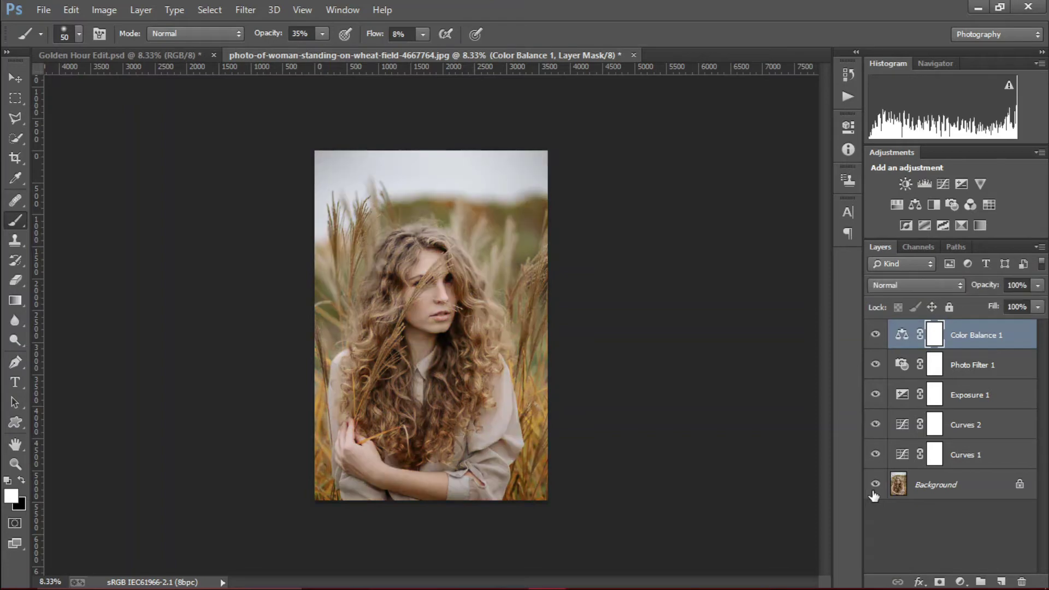
pyautogui.keyDown('alt'); pyautogui.click(873, 492); pyautogui.keyUp('alt')
pyautogui.keyDown('alt'); pyautogui.click(874, 492); pyautogui.keyUp('alt')
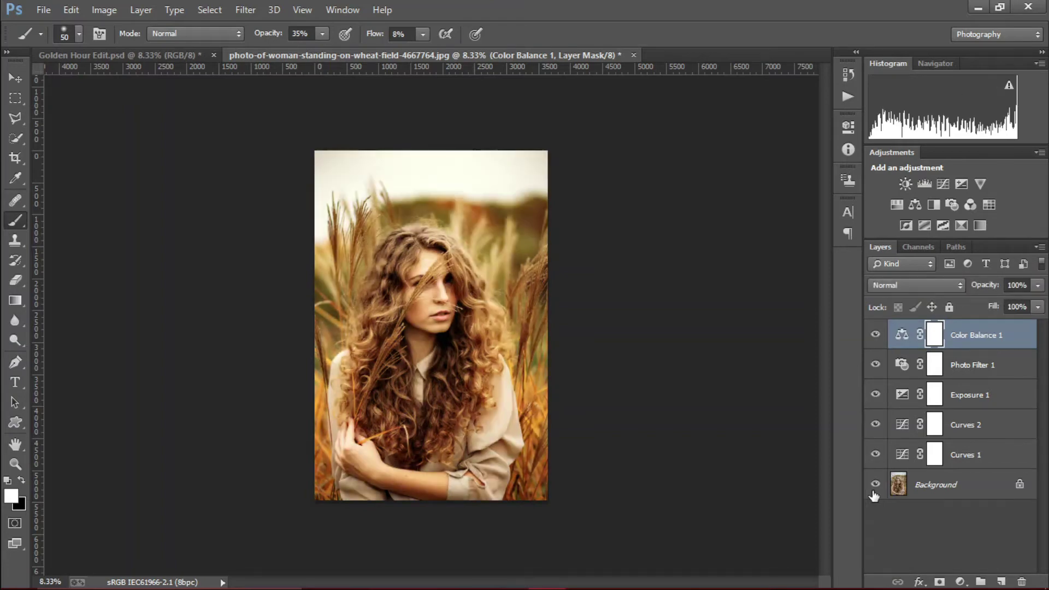
# Reduce the Photo Filter 1 layer's fill to 59% and compare the portrait without and with Exposure 1 and the whole adjustment stack.
pyautogui.click(968, 368)
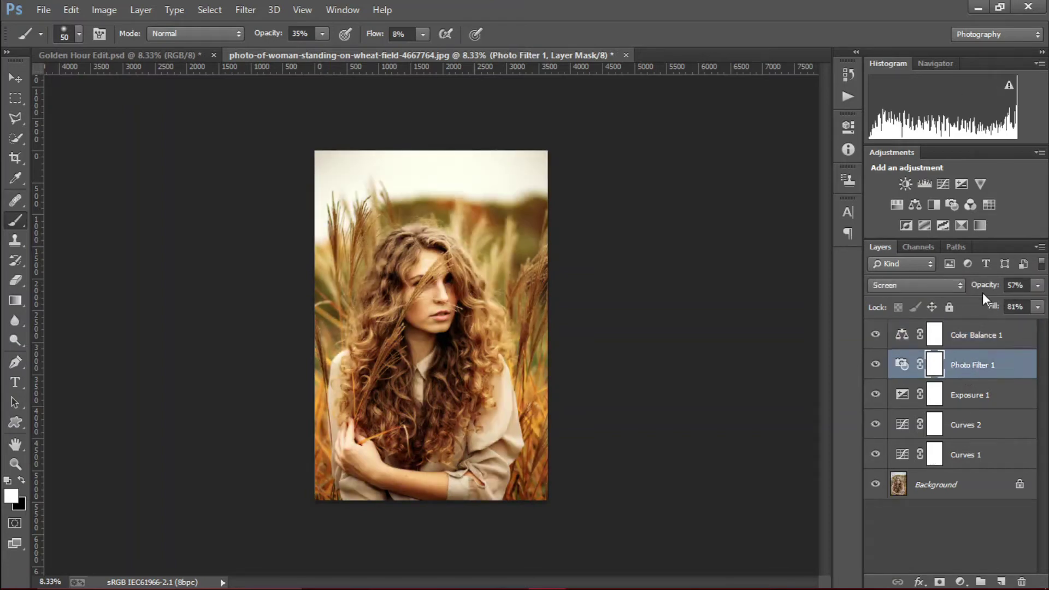
pyautogui.moveTo(992, 307); pyautogui.dragTo(975, 312)
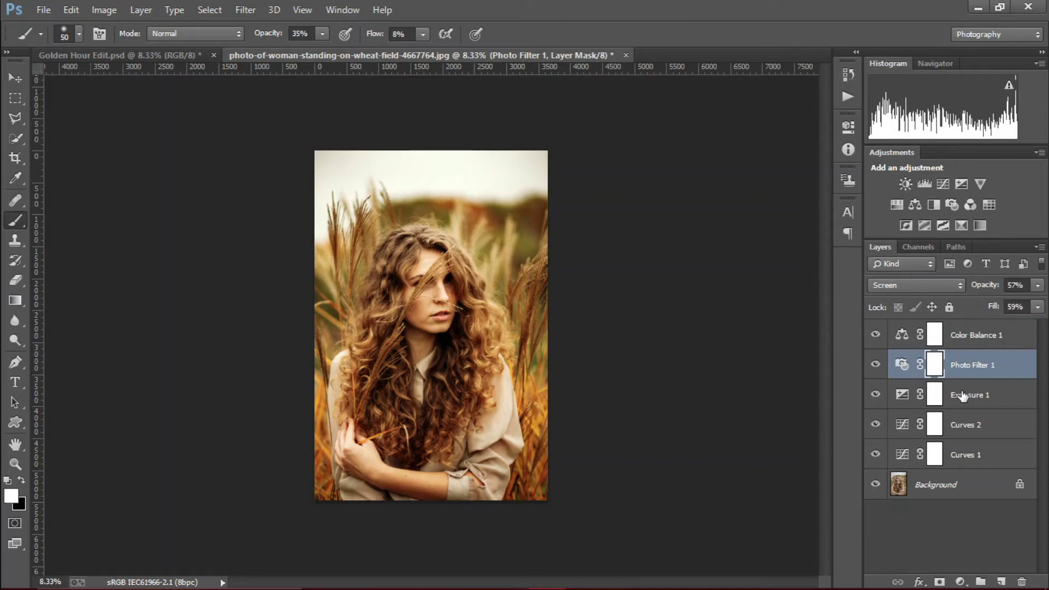
pyautogui.click(909, 395)
pyautogui.click(876, 395)
pyautogui.click(877, 395)
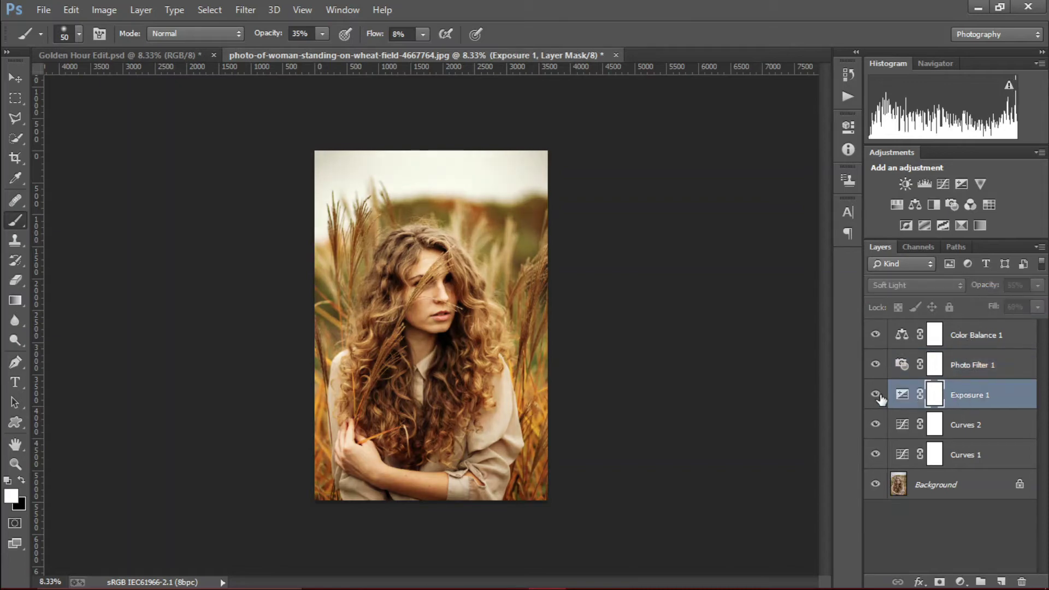
pyautogui.keyDown('alt'); pyautogui.click(876, 485); pyautogui.keyUp('alt')
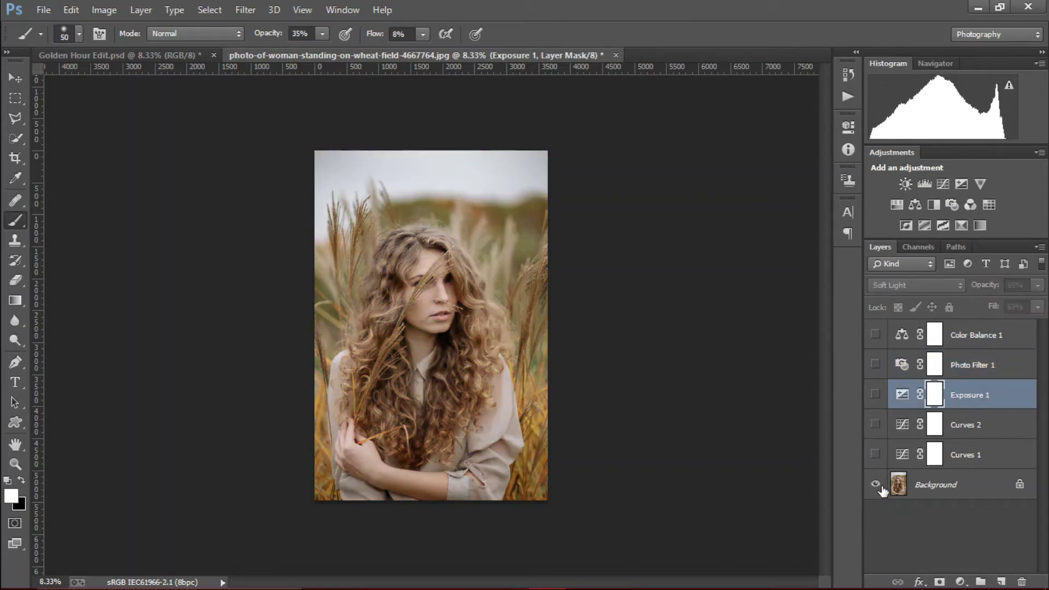
pyautogui.keyDown('alt'); pyautogui.click(877, 484); pyautogui.keyUp('alt')
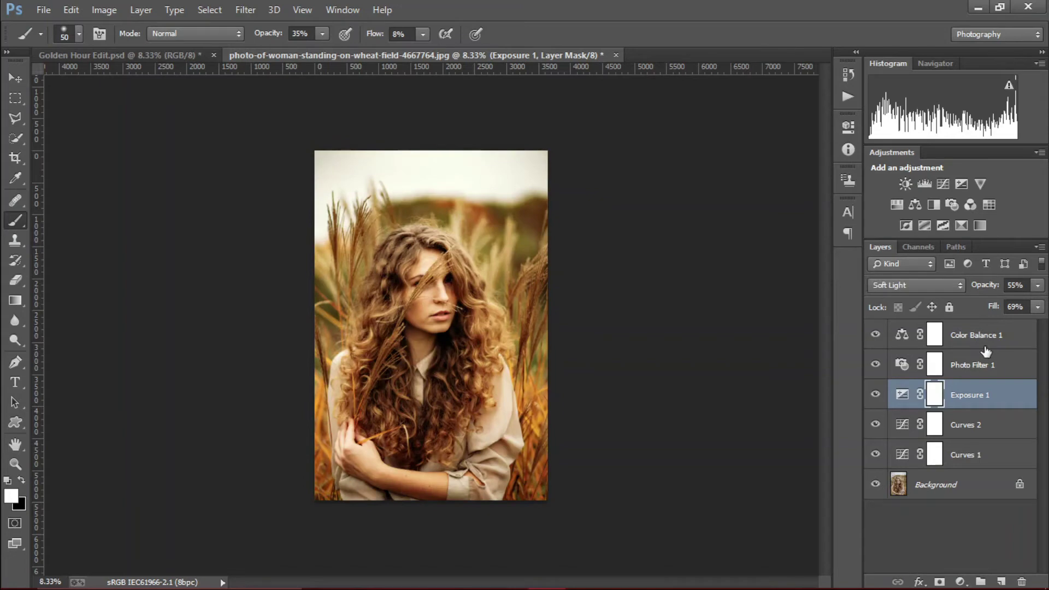
# Add a Vibrance adjustment layer above Color Balance 1 with vibrance -57 and saturation +45.
pyautogui.click(984, 339)
pyautogui.click(961, 582)
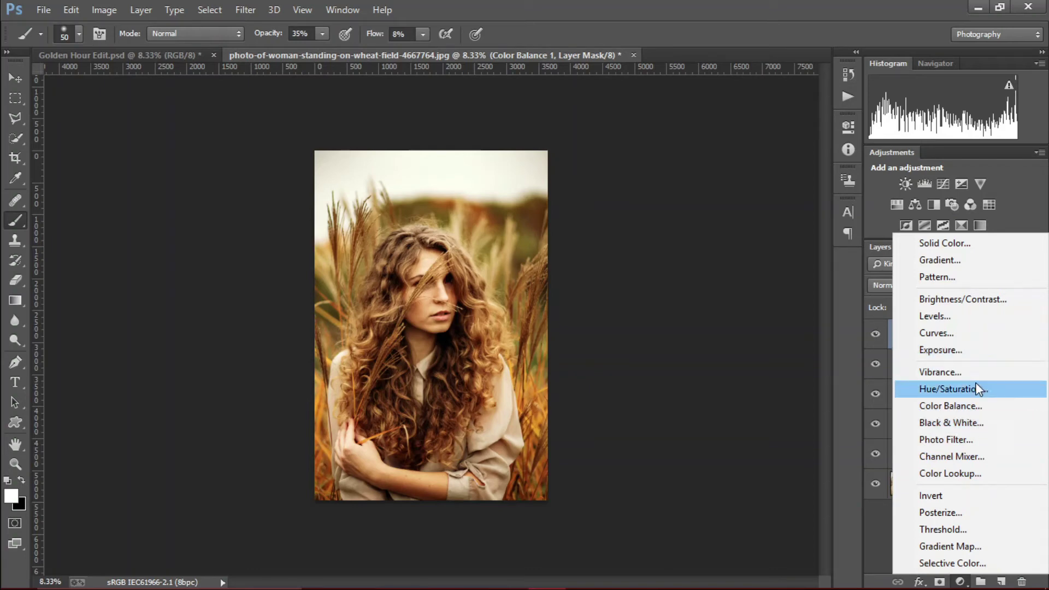
pyautogui.click(939, 372)
pyautogui.moveTo(743, 178); pyautogui.dragTo(709, 176)
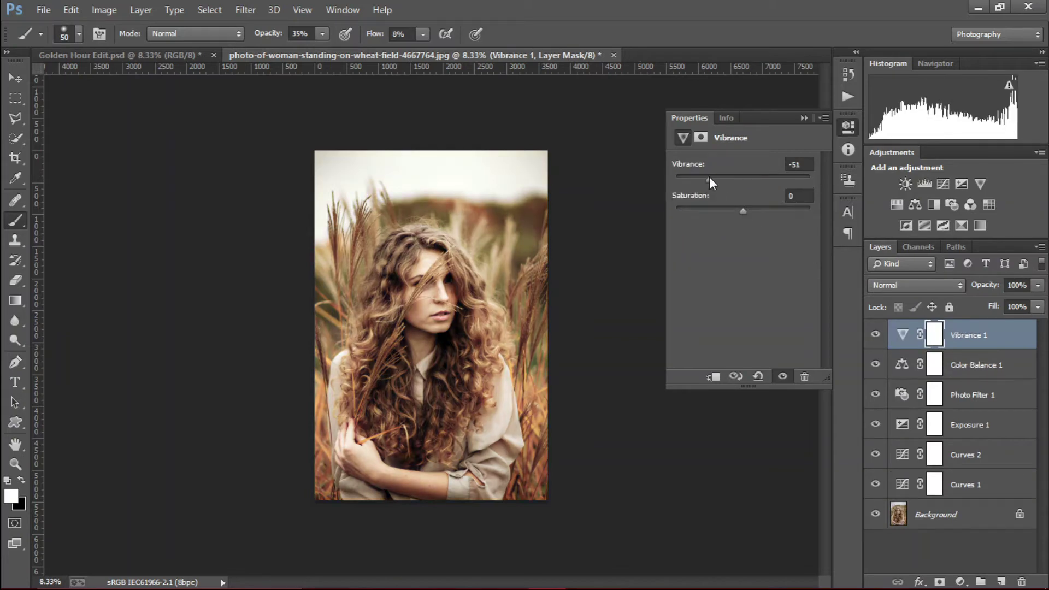
pyautogui.moveTo(704, 178); pyautogui.dragTo(705, 179)
pyautogui.moveTo(743, 209); pyautogui.dragTo(775, 211)
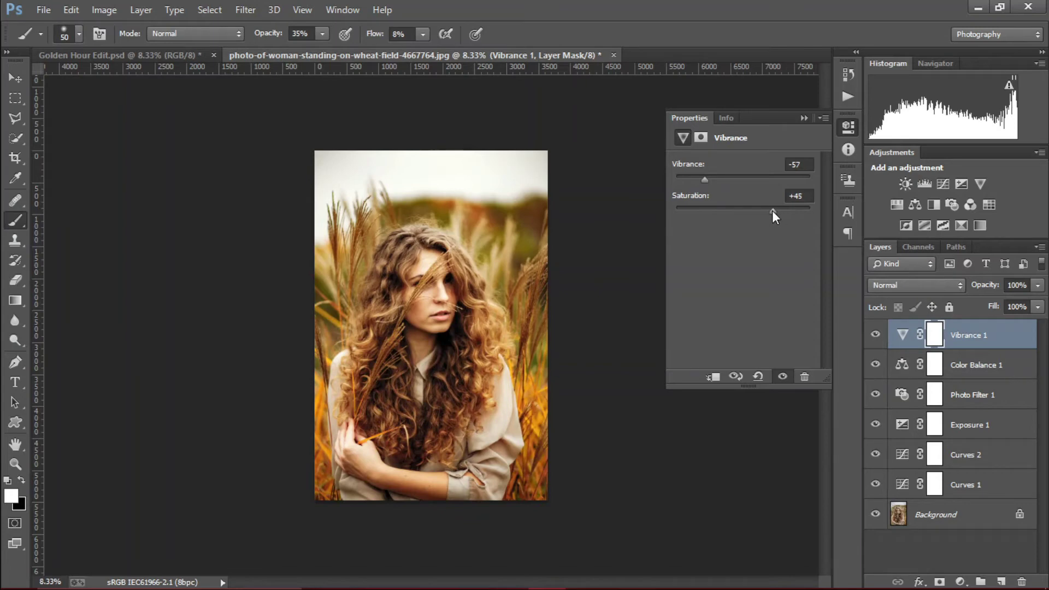
pyautogui.click(804, 115)
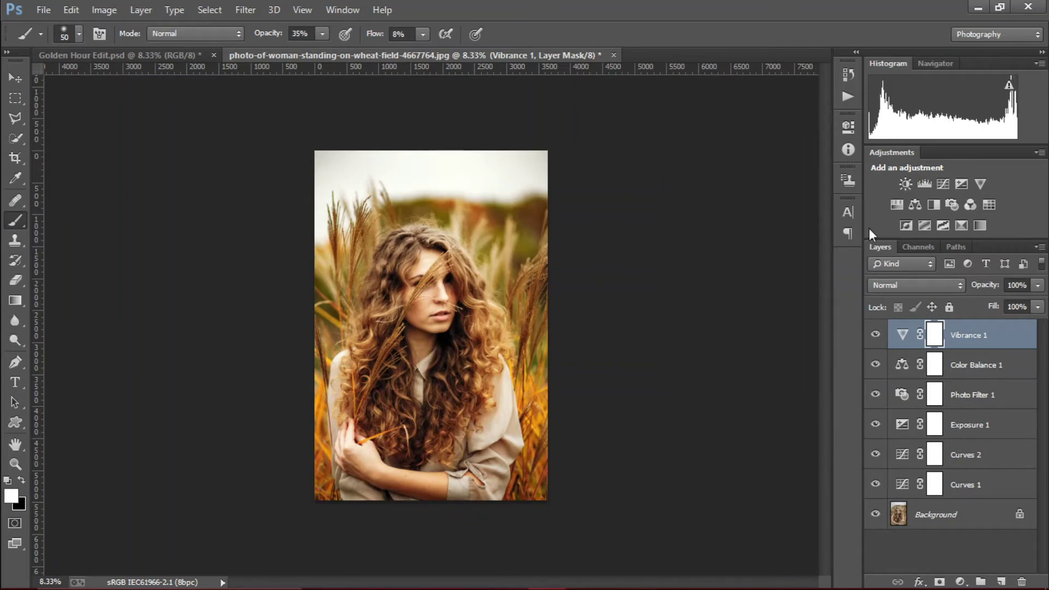
# Blend the Vibrance 1 layer in Screen mode with 33% fill and 75% opacity.
pyautogui.click(890, 286)
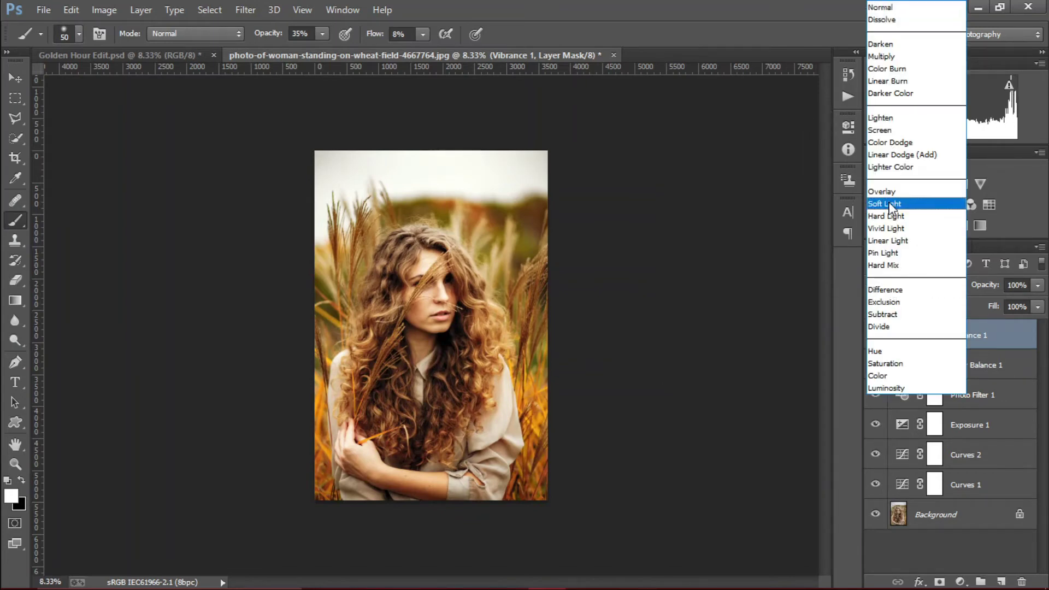
pyautogui.click(886, 130)
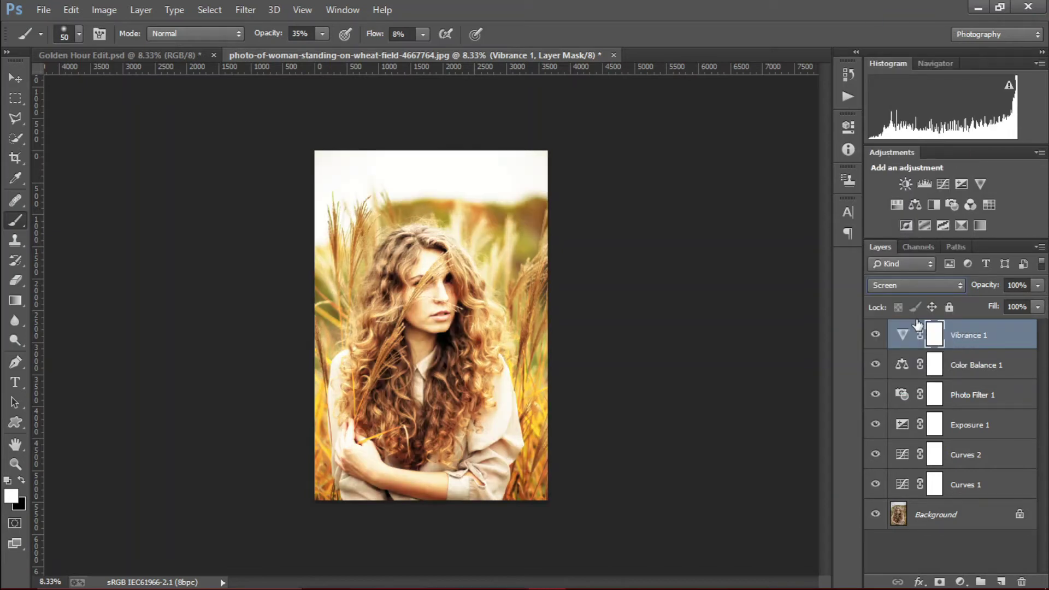
pyautogui.moveTo(992, 307); pyautogui.dragTo(941, 316)
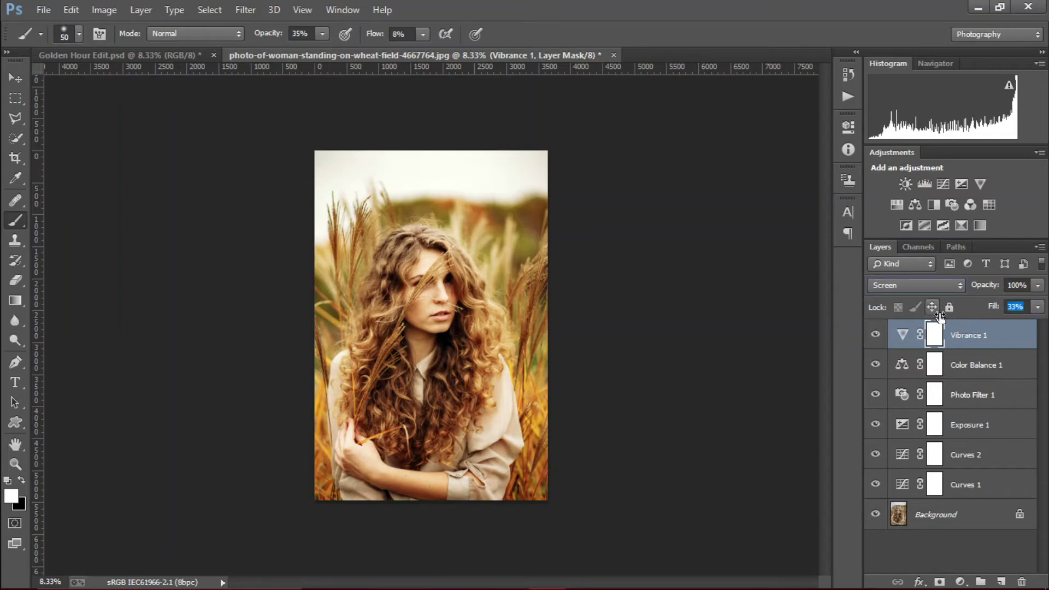
pyautogui.moveTo(986, 285); pyautogui.dragTo(964, 289)
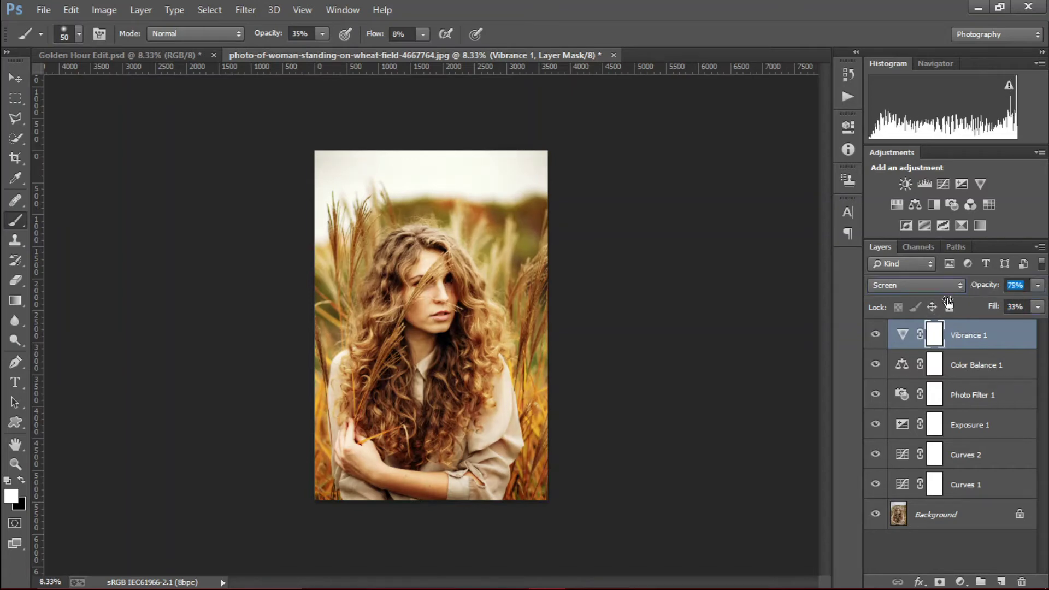
# Compare the portrait without and with Vibrance 1 and all adjustments, and lower the Vibrance 1 layer's opacity to 55%.
pyautogui.click(875, 336)
pyautogui.click(874, 336)
pyautogui.keyDown('alt'); pyautogui.click(876, 515); pyautogui.keyUp('alt')
pyautogui.keyDown('alt'); pyautogui.click(876, 514); pyautogui.keyUp('alt')
pyautogui.moveTo(989, 288); pyautogui.dragTo(973, 290)
# Add a gradient fill layer above Vibrance 1 using the Violet, Orange preset.
pyautogui.click(959, 581)
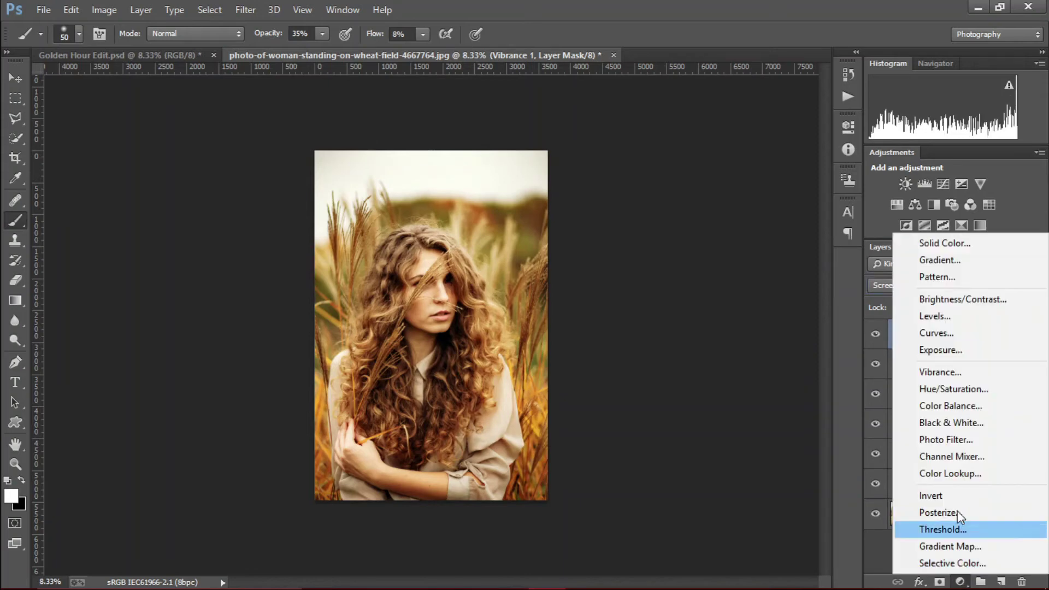
pyautogui.click(940, 261)
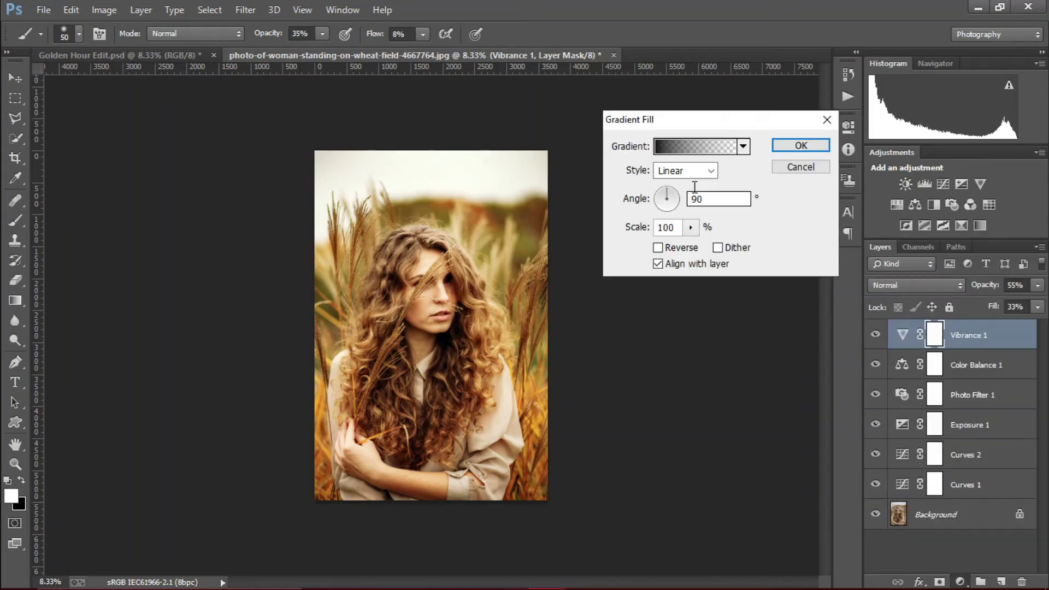
pyautogui.click(678, 145)
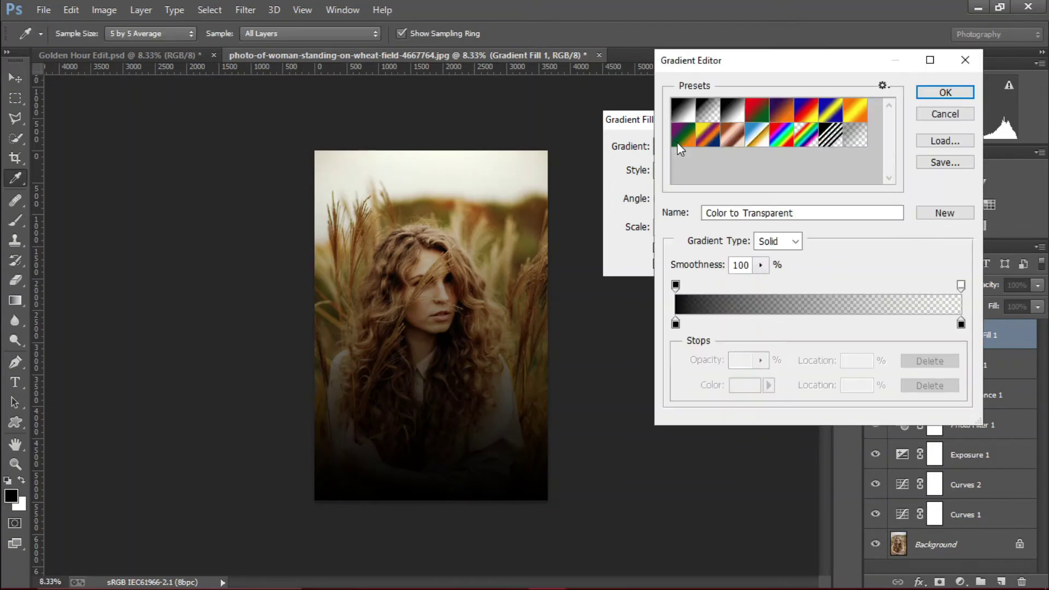
pyautogui.click(783, 113)
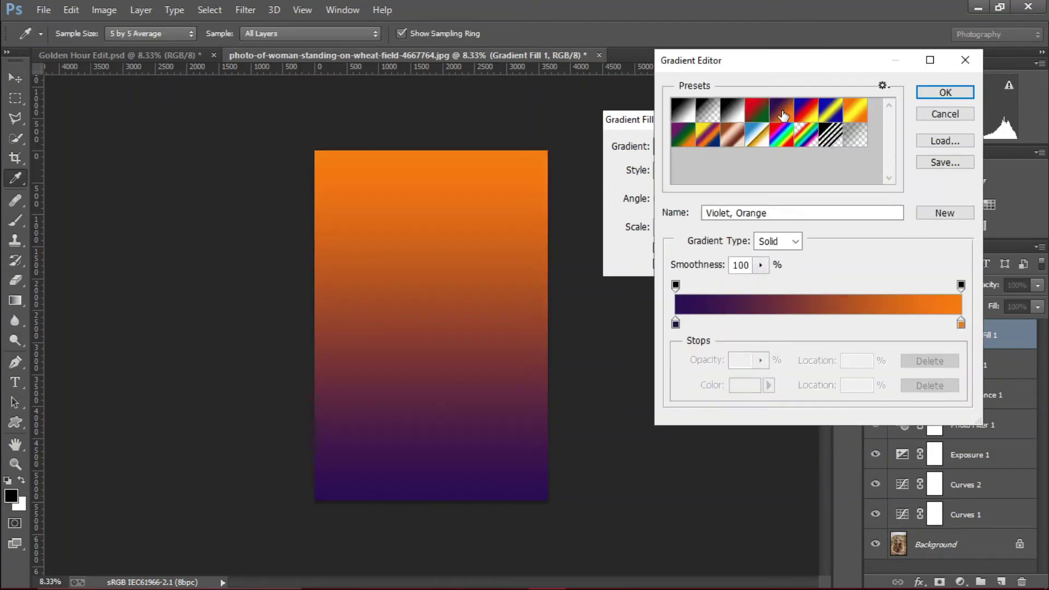
pyautogui.click(945, 94)
# Make the gradient fill radial and reversed, and move its orange center up to the sky side of the woman's head.
pyautogui.click(684, 171)
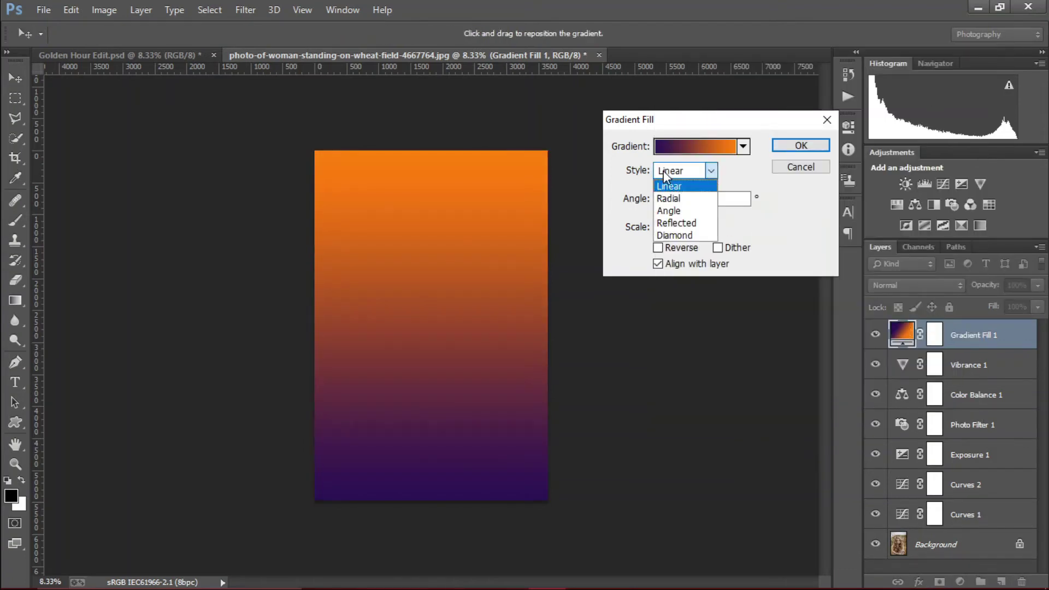
pyautogui.click(678, 201)
pyautogui.click(679, 249)
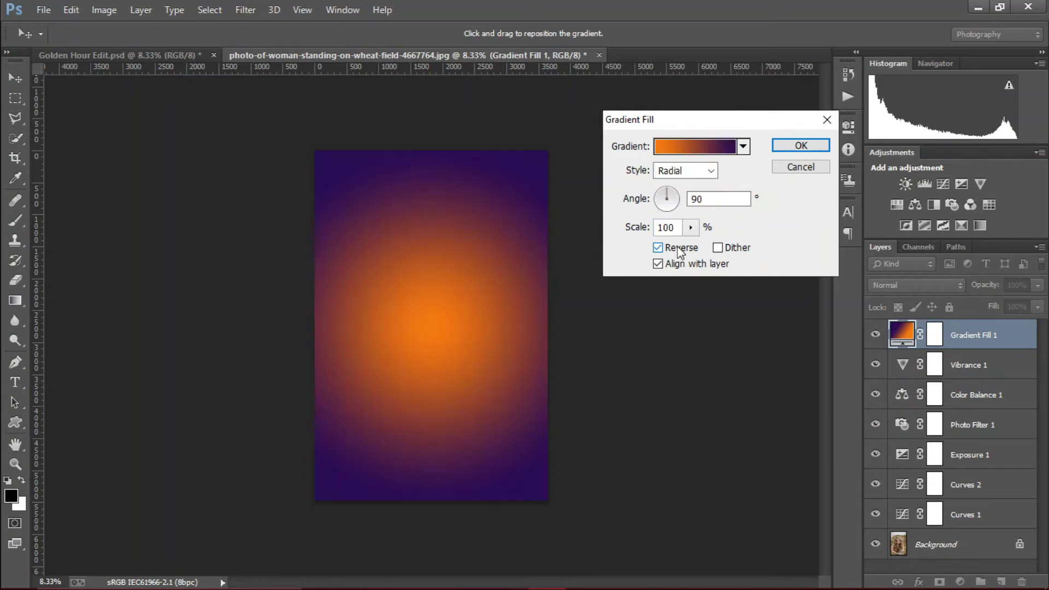
pyautogui.moveTo(433, 328); pyautogui.dragTo(457, 248)
pyautogui.press('b')
pyautogui.click(801, 146)
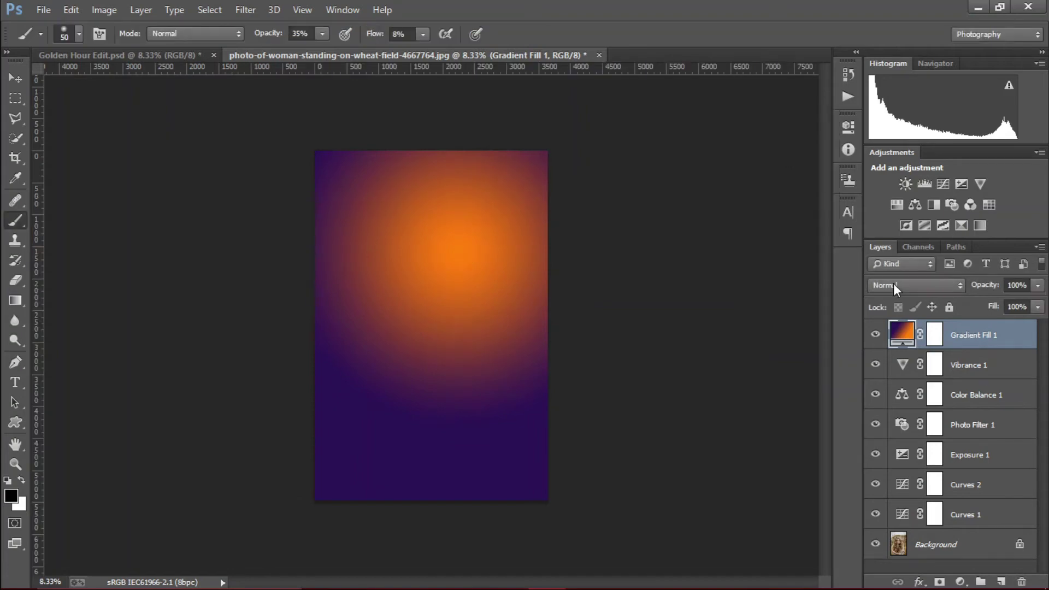
# Blend Gradient Fill 1 in Screen mode and shift its orange glow further up and outward, beside the top of the woman's head.
pyautogui.click(896, 285)
pyautogui.click(881, 130)
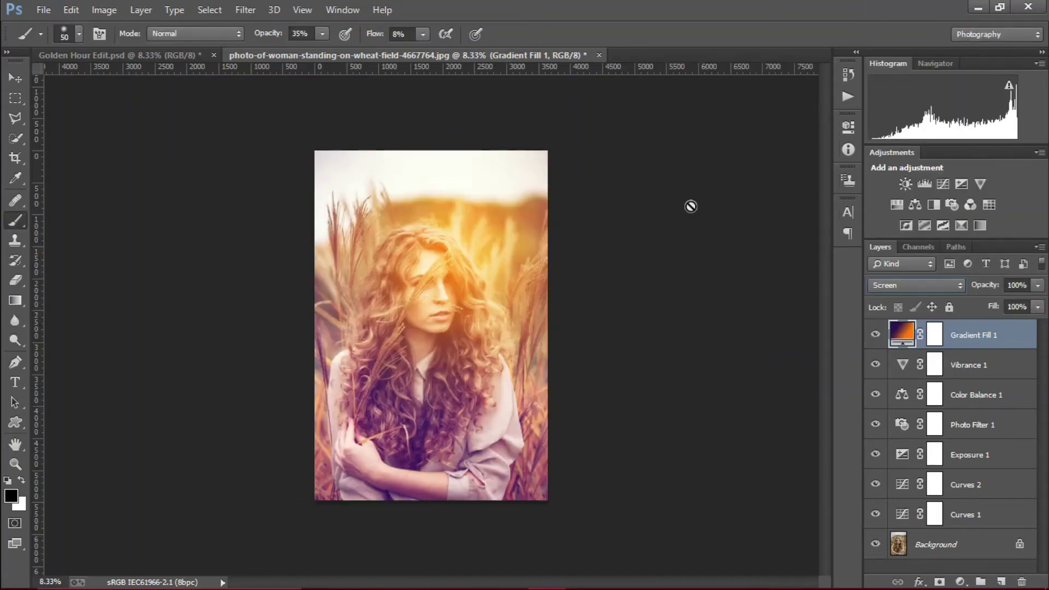
pyautogui.doubleClick(903, 334)
pyautogui.moveTo(427, 273); pyautogui.dragTo(452, 225)
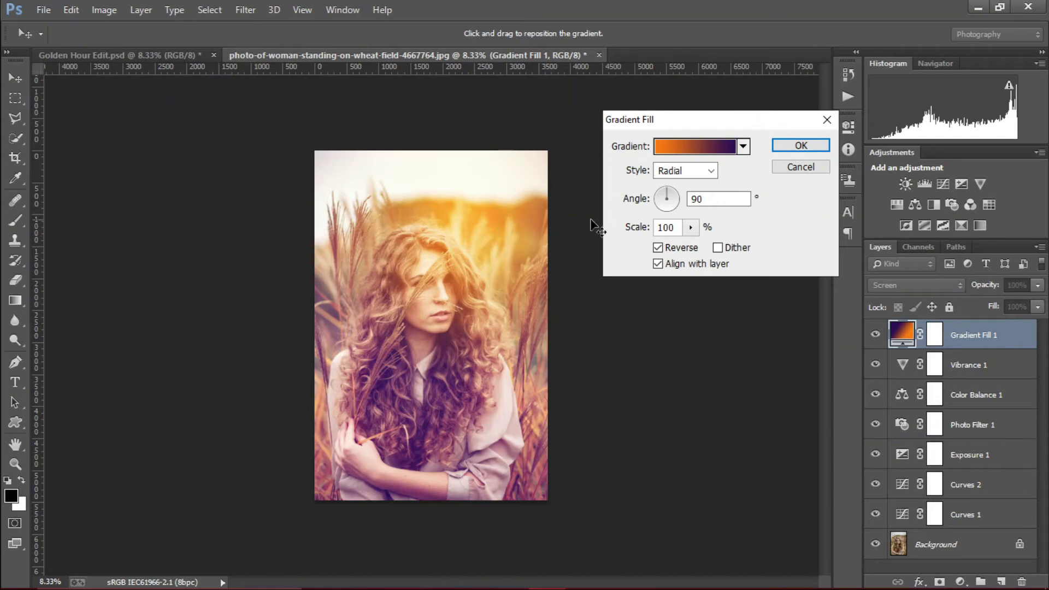
pyautogui.click(800, 146)
pyautogui.press('b')
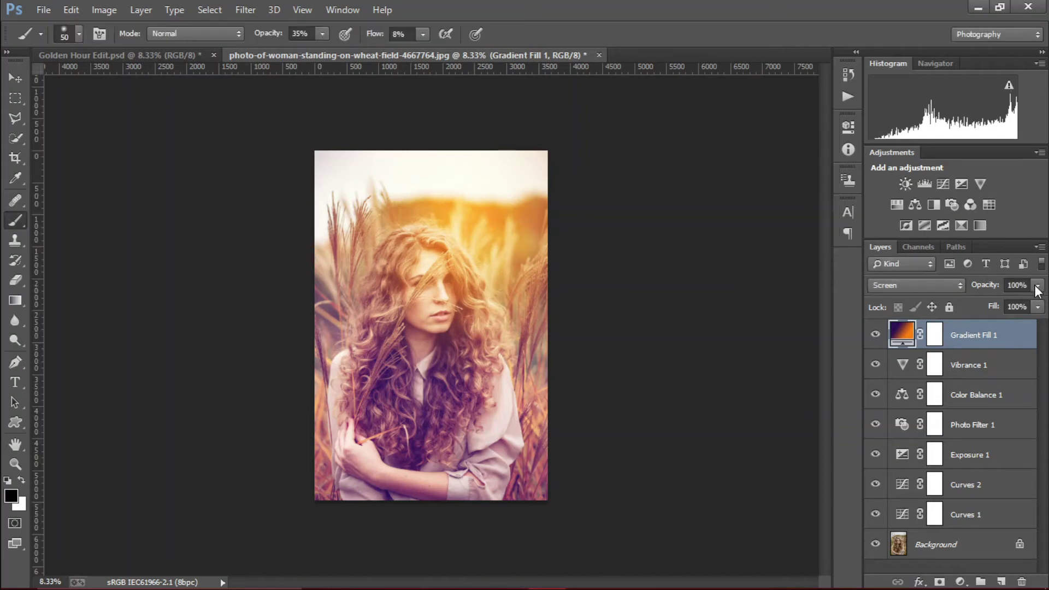
# Lower the Gradient Fill 1 layer's opacity to 74% and its fill to 89%.
pyautogui.moveTo(982, 288); pyautogui.dragTo(963, 291)
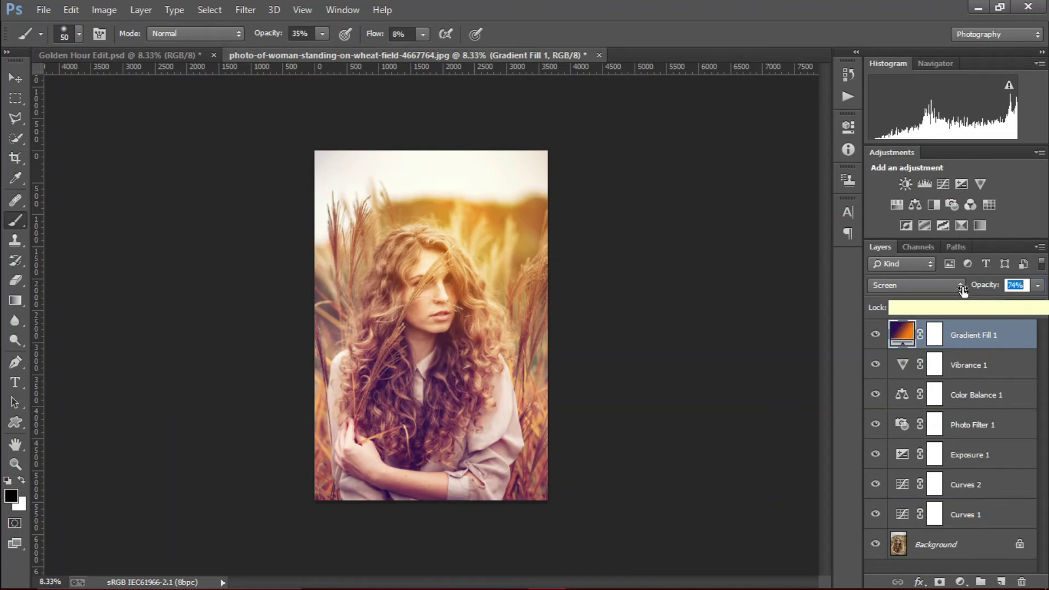
pyautogui.moveTo(993, 308); pyautogui.dragTo(983, 313)
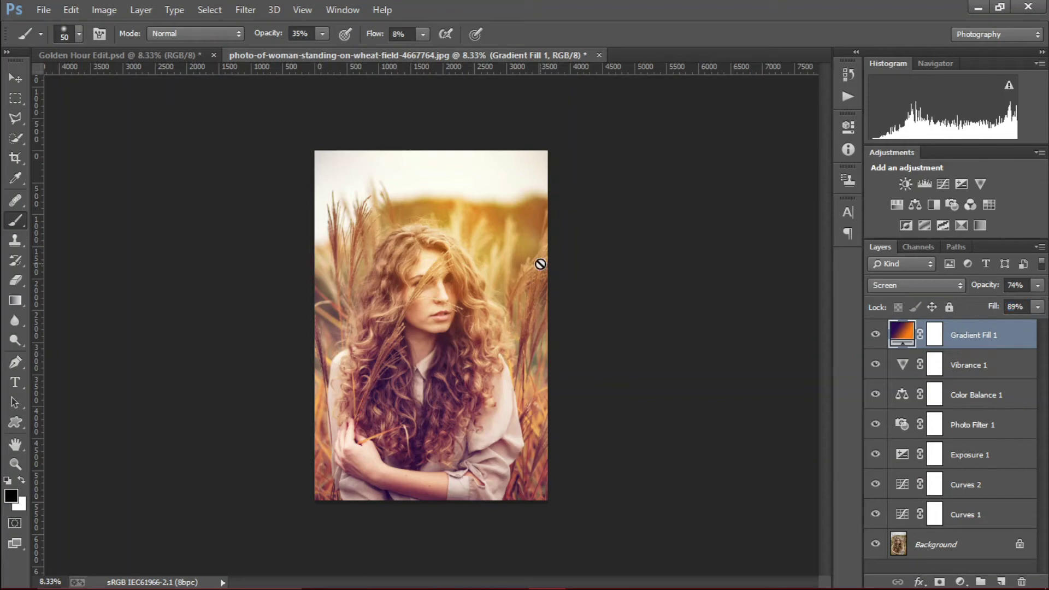
pyautogui.doubleClick(901, 335)
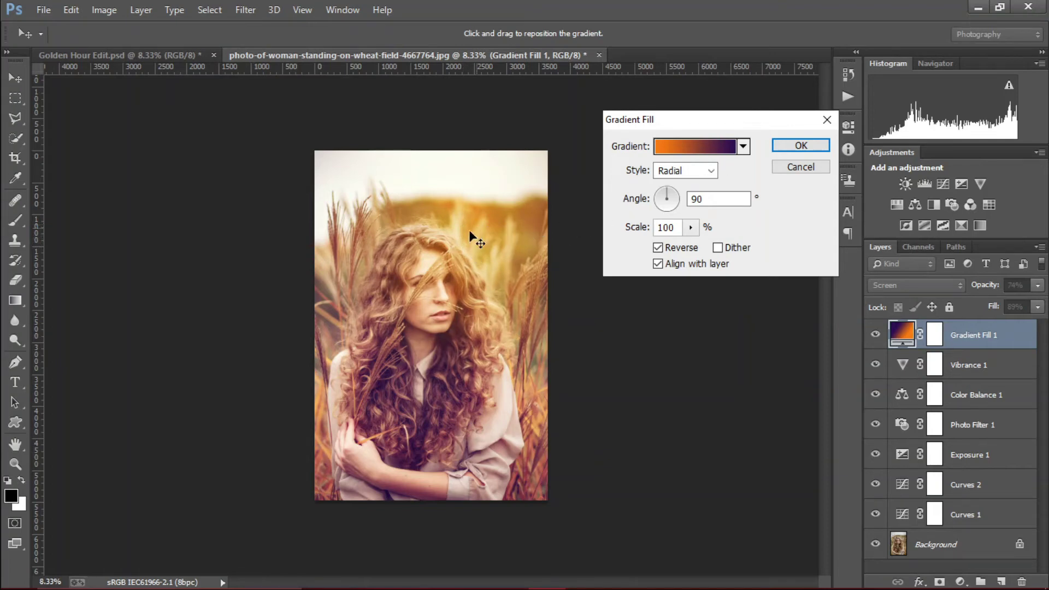
pyautogui.moveTo(460, 228); pyautogui.dragTo(472, 221)
pyautogui.moveTo(456, 258)
pyautogui.mouseDown()
pyautogui.moveTo(447, 300)
pyautogui.moveTo(438, 299)
pyautogui.moveTo(442, 259)
pyautogui.moveTo(462, 251)
pyautogui.mouseUp()
pyautogui.click(783, 170)
pyautogui.press('b')
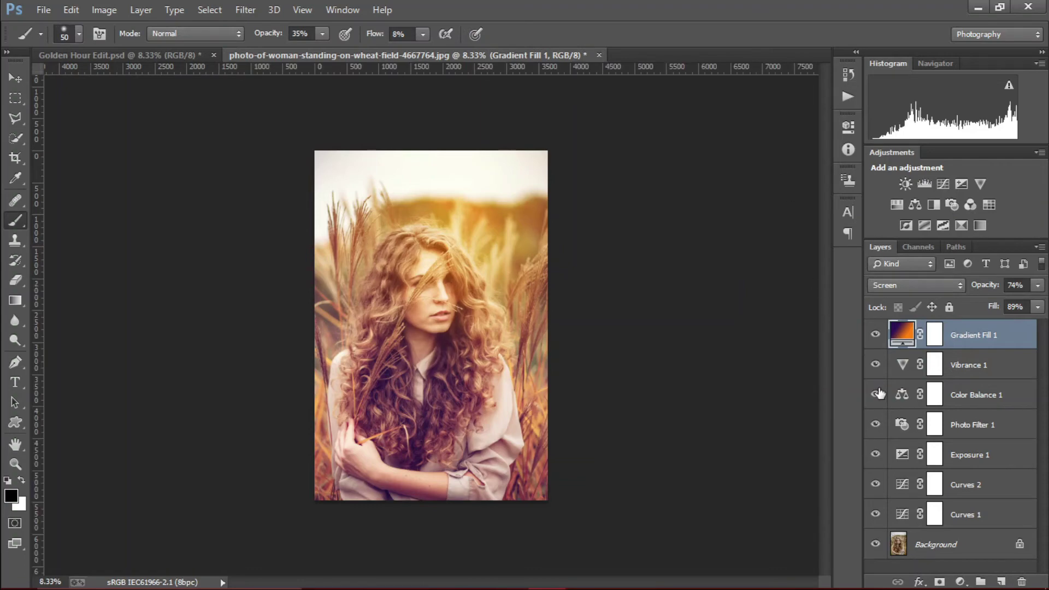
# Add a Curves adjustment layer above Gradient Fill 1 and lower its Blue channel curve slightly by sampling the woman's dark hair.
pyautogui.click(963, 583)
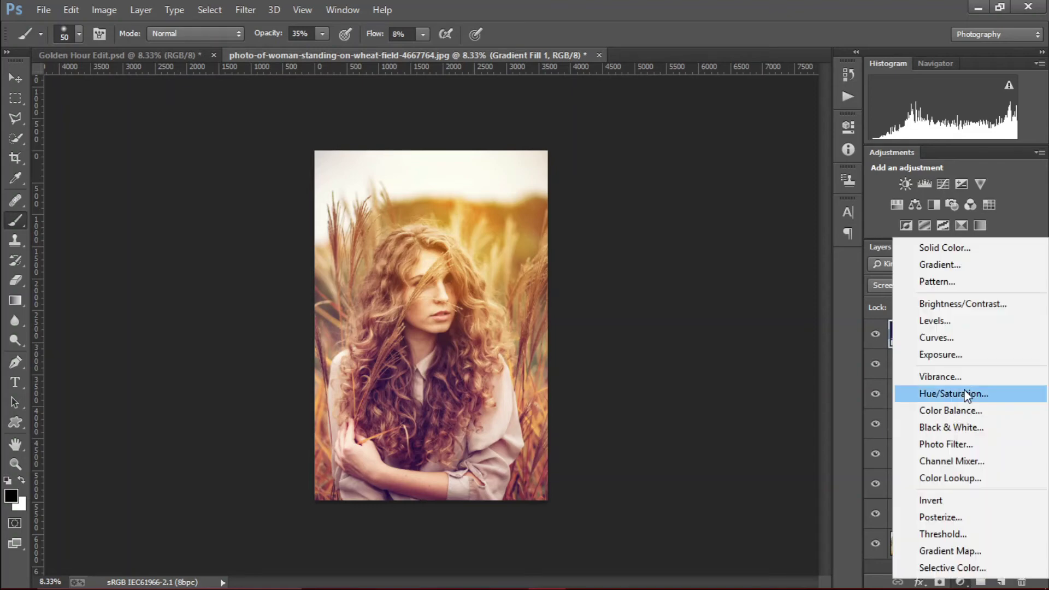
pyautogui.click(958, 336)
pyautogui.click(732, 184)
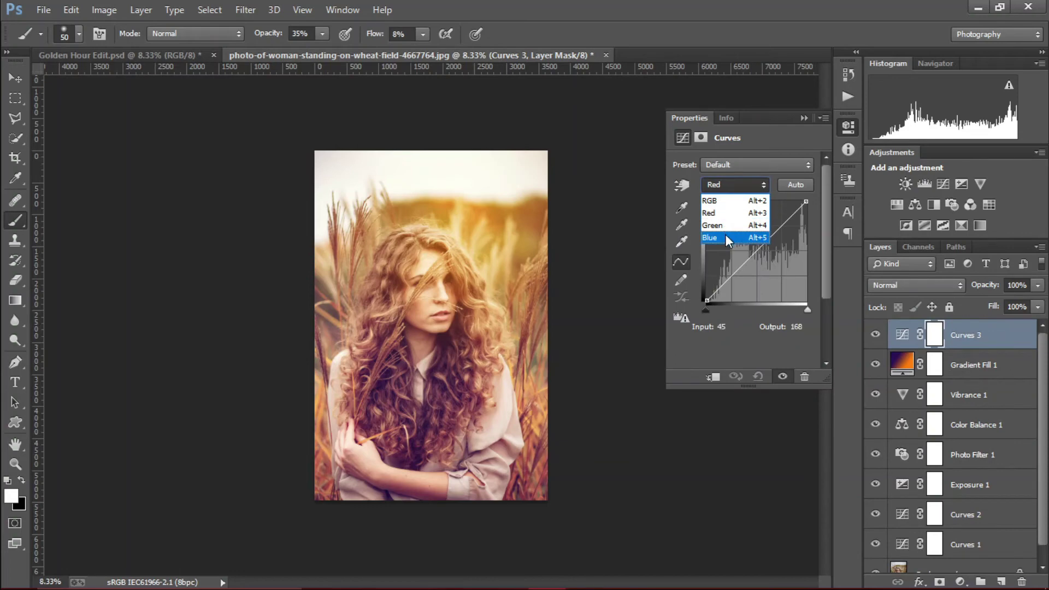
pyautogui.click(725, 234)
pyautogui.click(682, 185)
pyautogui.moveTo(392, 395); pyautogui.dragTo(392, 407)
pyautogui.click(804, 115)
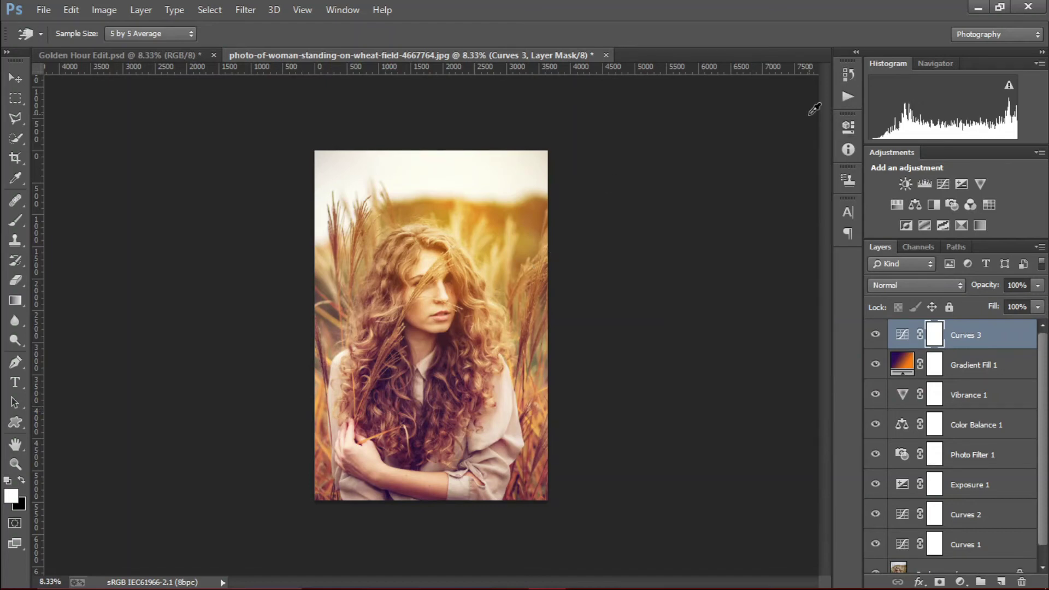
# Lower the Curves 3 layer's opacity to 63%.
pyautogui.moveTo(987, 288); pyautogui.dragTo(943, 295)
pyautogui.moveTo(810, 317); pyautogui.dragTo(880, 346)
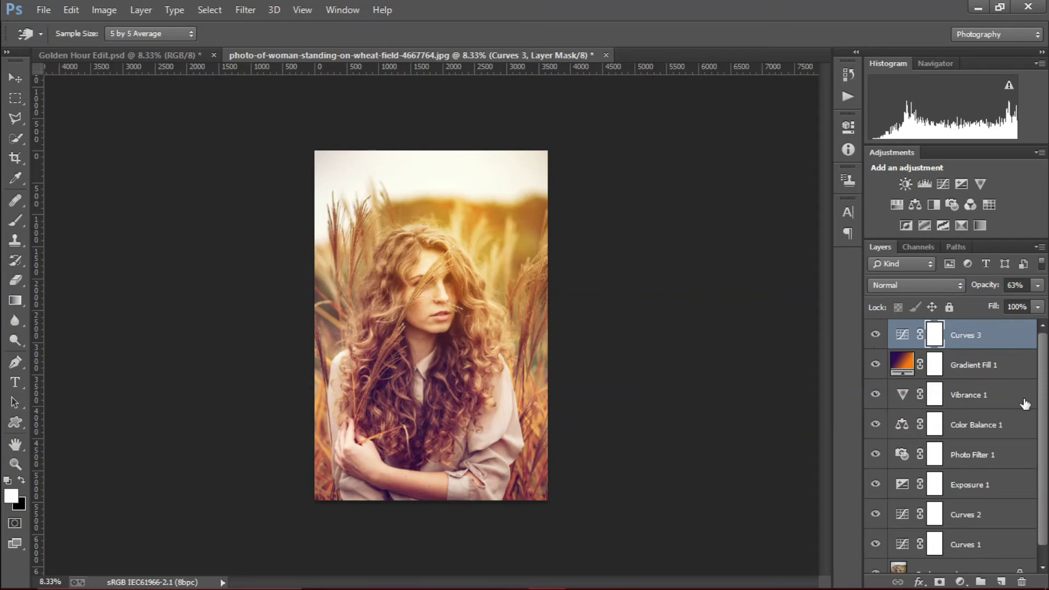
# Group all layers from Curves 3 down to Curves 1 and name the group Colour Grading.
pyautogui.scroll(-1, 1032, 459)
pyautogui.keyDown('shift'); pyautogui.click(986, 527); pyautogui.keyUp('shift')
pyautogui.press('b')
pyautogui.press('d')
pyautogui.hotkey('ctrl', 'g')
pyautogui.doubleClick(929, 328)
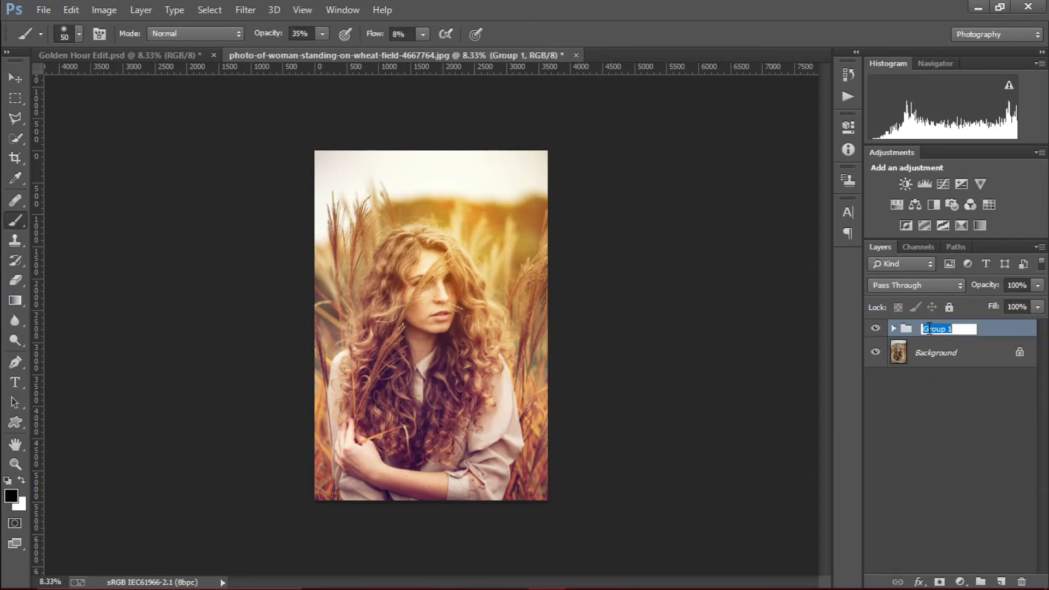
pyautogui.write('Colour Gradi')
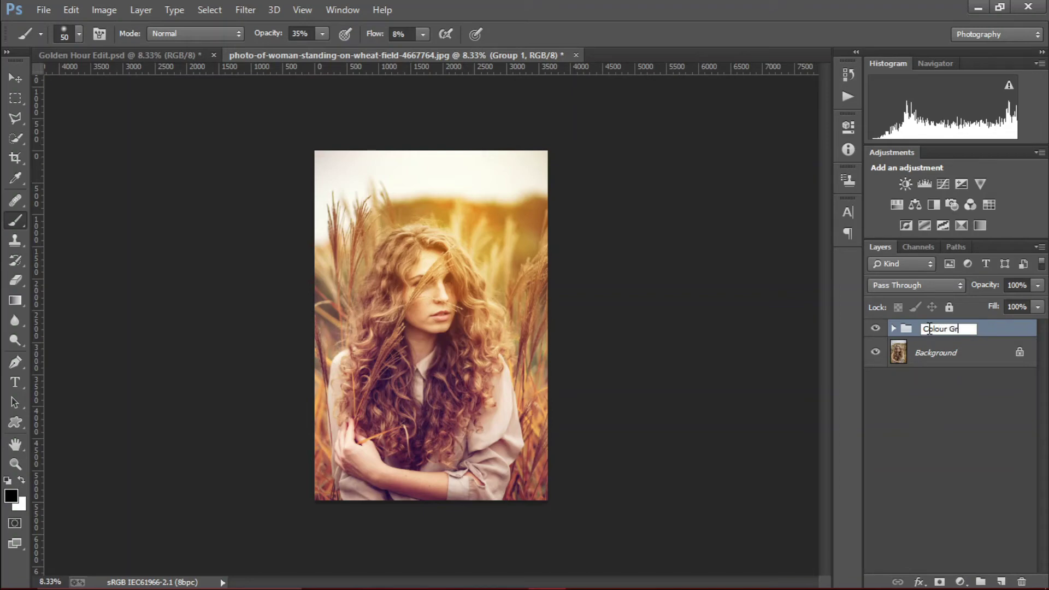
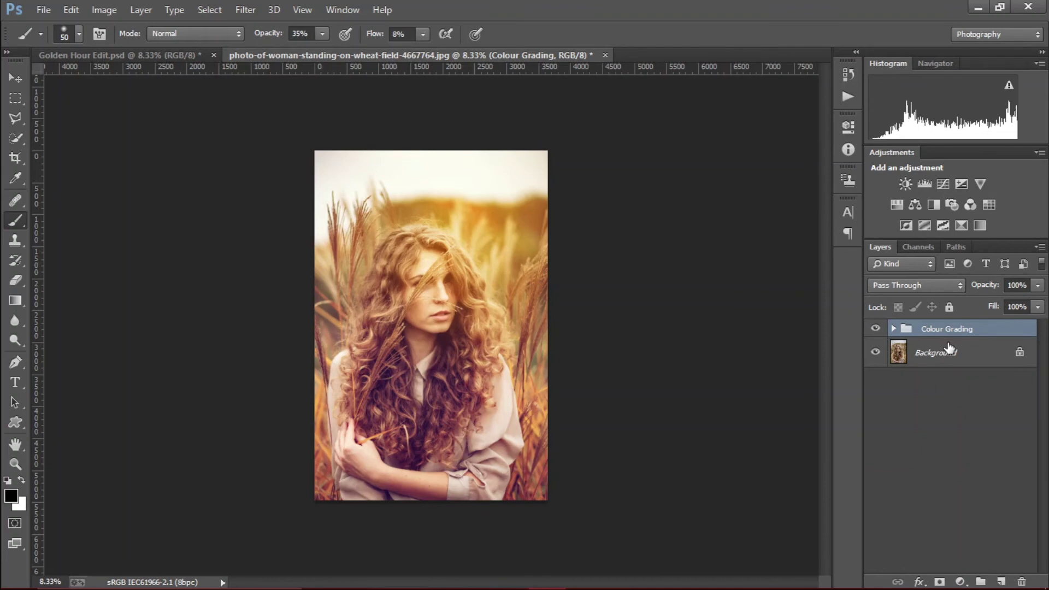
# Add a Curves adjustment layer with an unchanged curve directly above Background and blend it in Multiply mode.
pyautogui.click(949, 353)
pyautogui.click(960, 582)
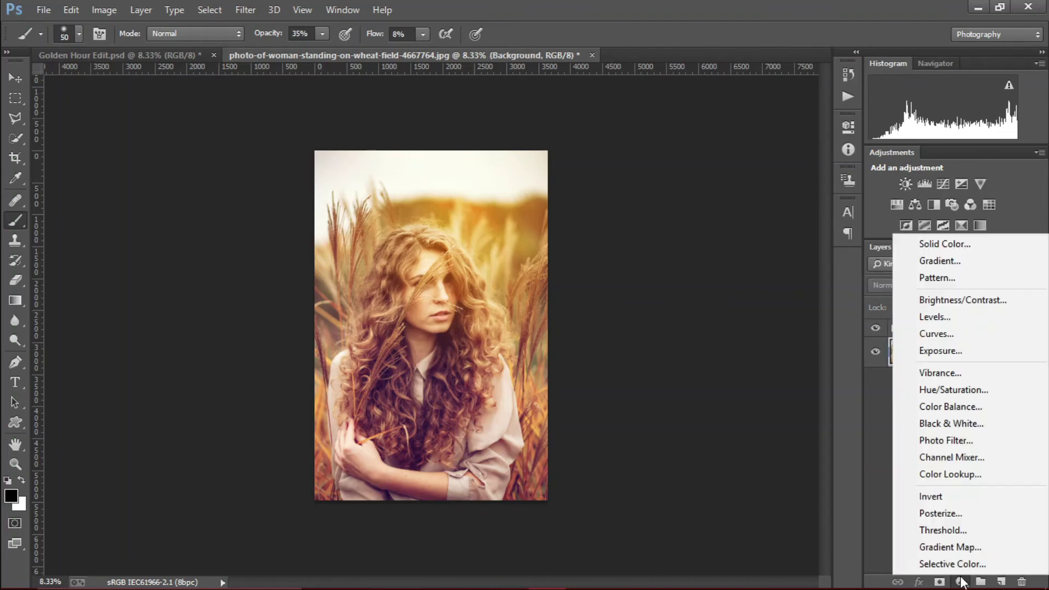
pyautogui.click(954, 335)
pyautogui.click(745, 184)
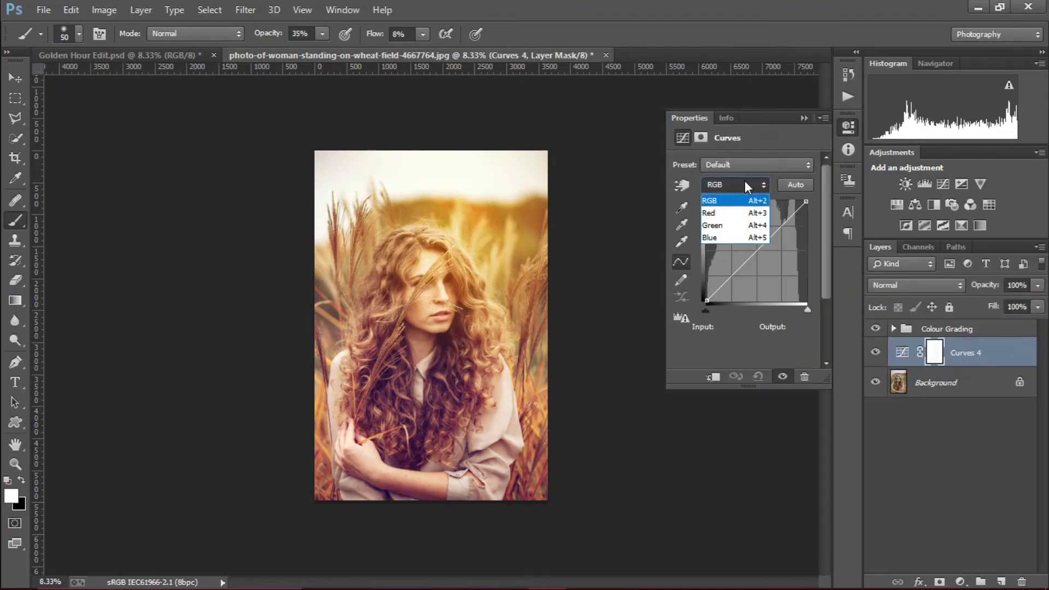
pyautogui.click(745, 184)
pyautogui.click(804, 117)
pyautogui.click(917, 285)
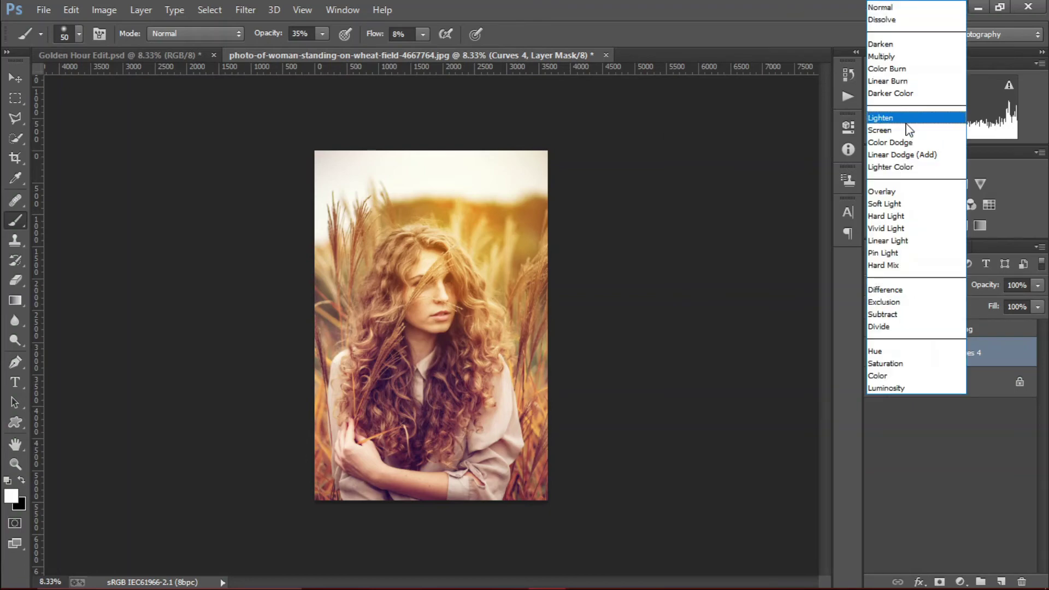
pyautogui.click(907, 56)
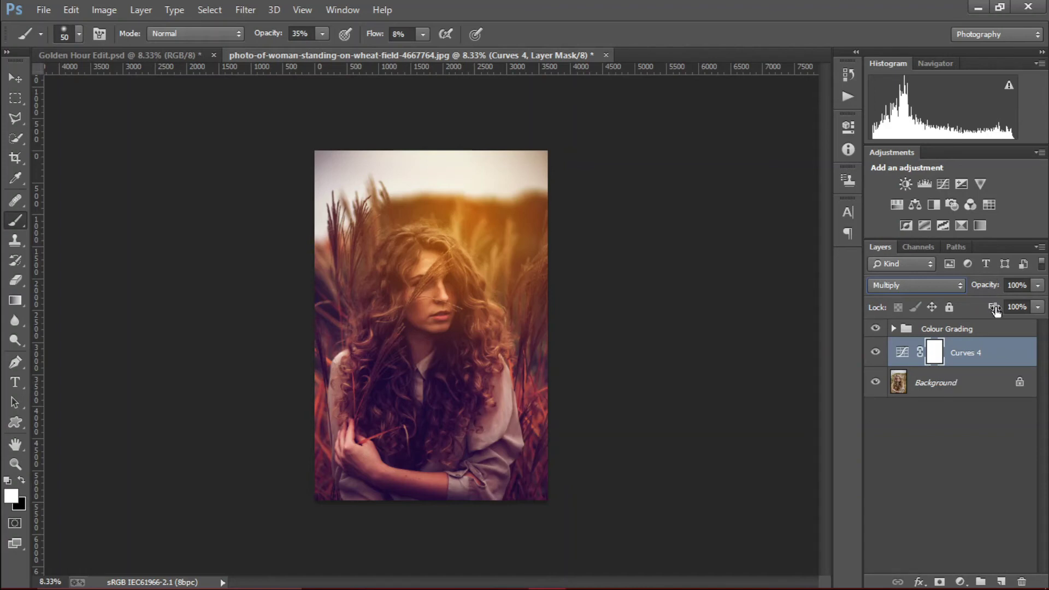
# Set the Curves 4 layer's fill to 65% and opacity to 43%, and compare the portrait without and with it.
pyautogui.moveTo(994, 307); pyautogui.dragTo(968, 286)
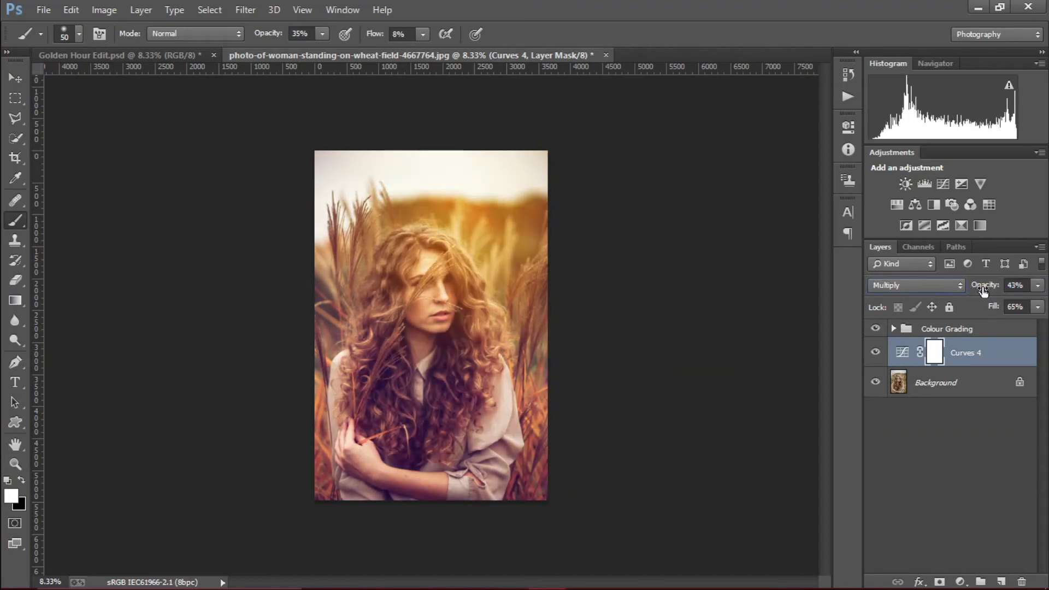
pyautogui.click(876, 352)
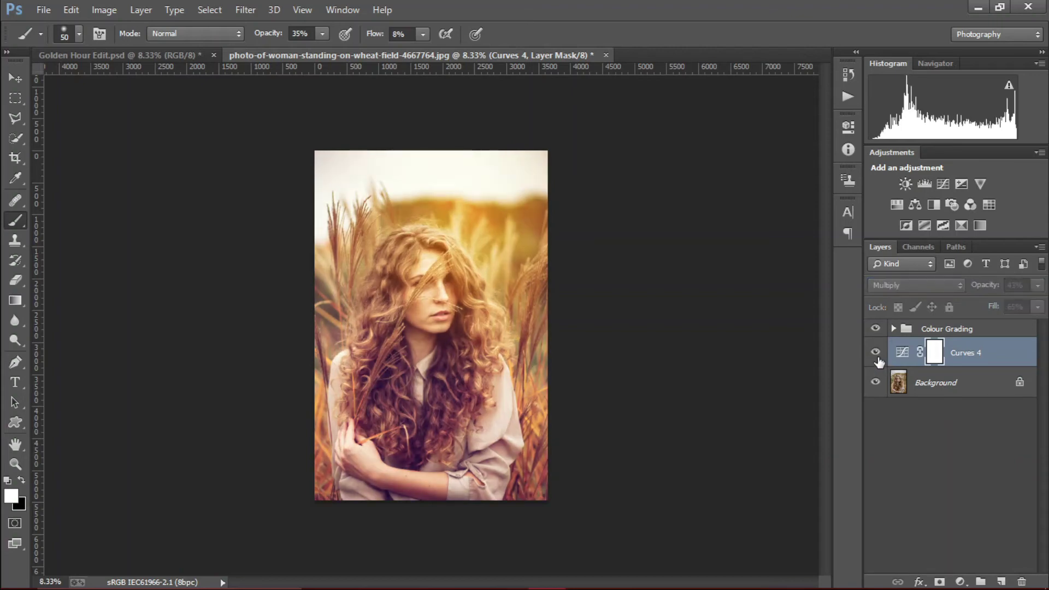
pyautogui.click(876, 353)
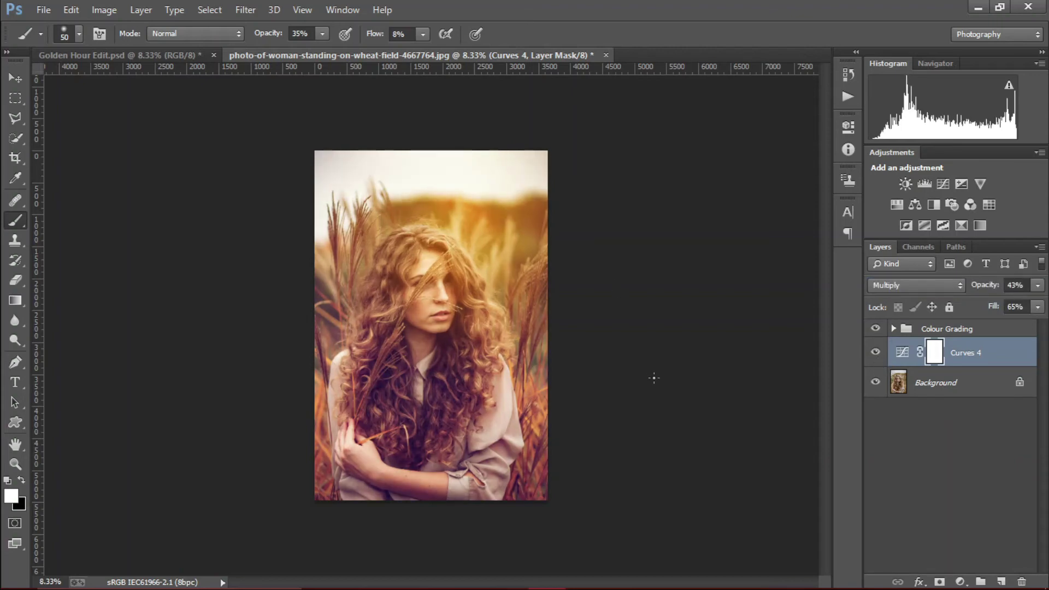
# Rename the Curves 4 layer to Contrast and lower its fill to 55%.
pyautogui.hotkey('ctrl', '+')
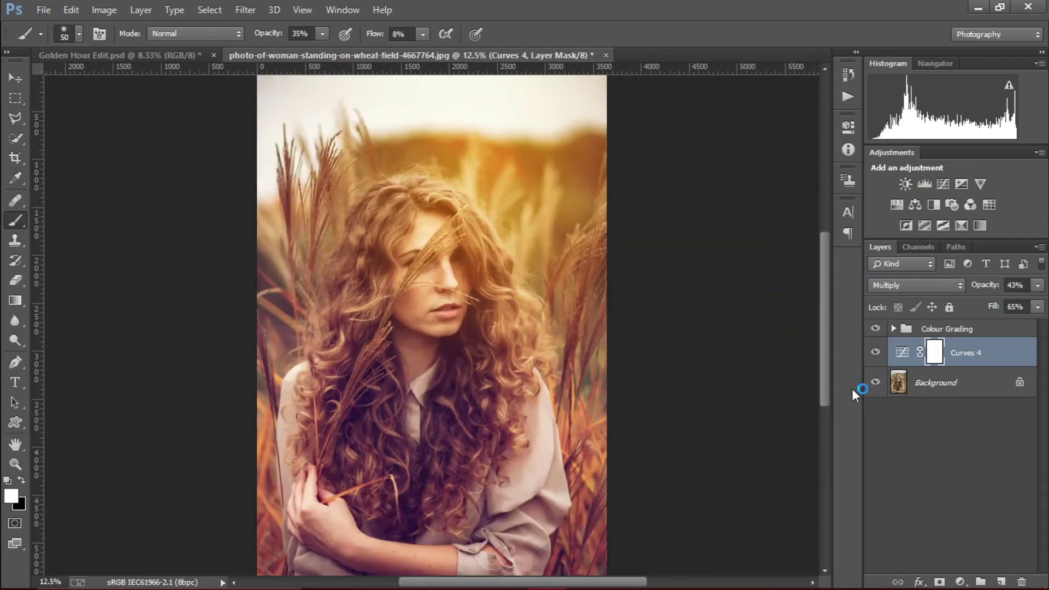
pyautogui.doubleClick(970, 354)
pyautogui.write('Con')
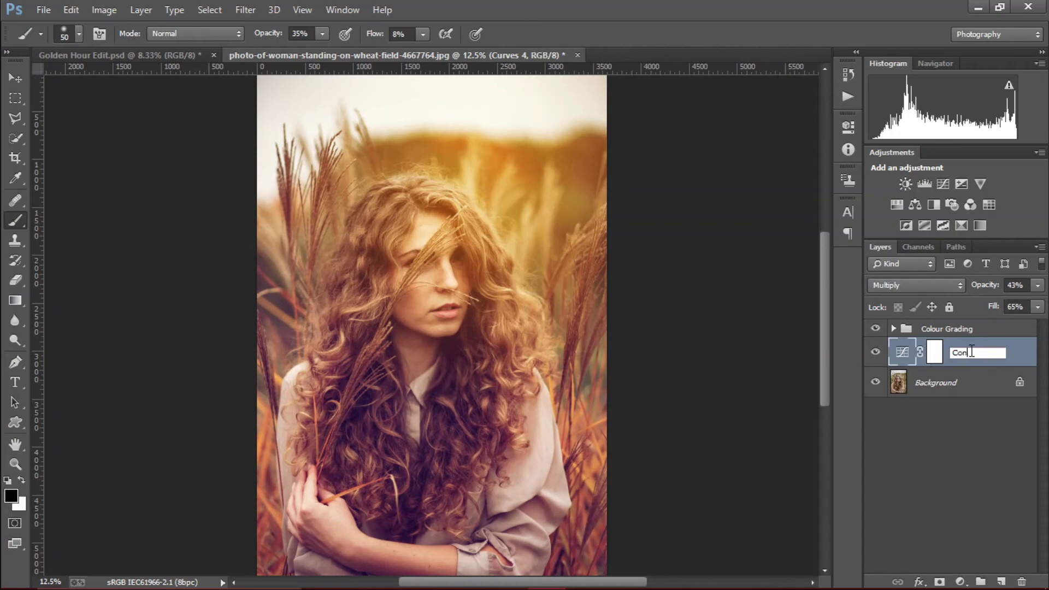
pyautogui.write('trast')
pyautogui.press('Return')
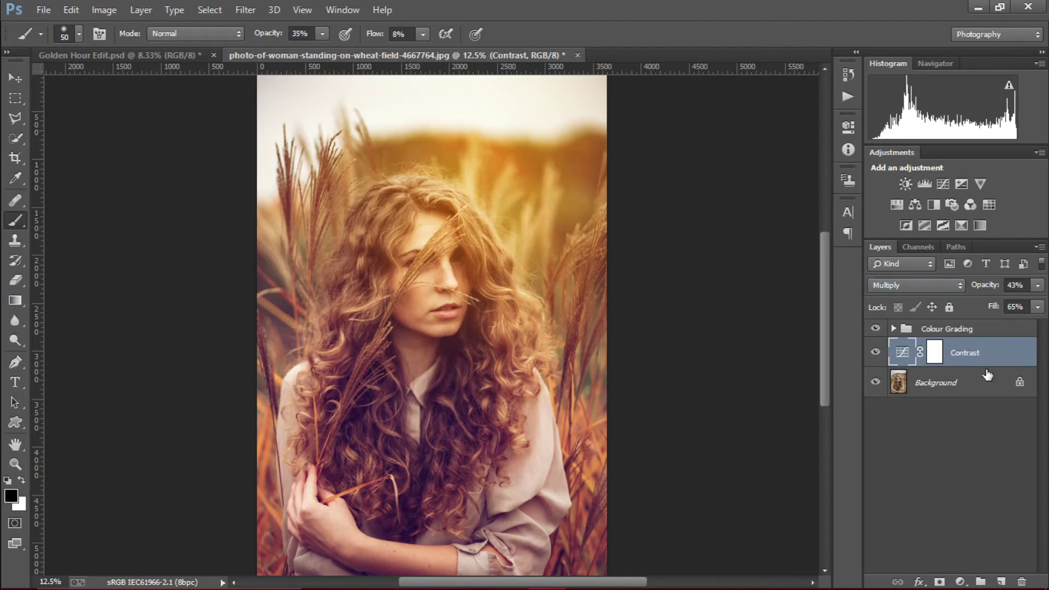
pyautogui.moveTo(995, 309); pyautogui.dragTo(988, 311)
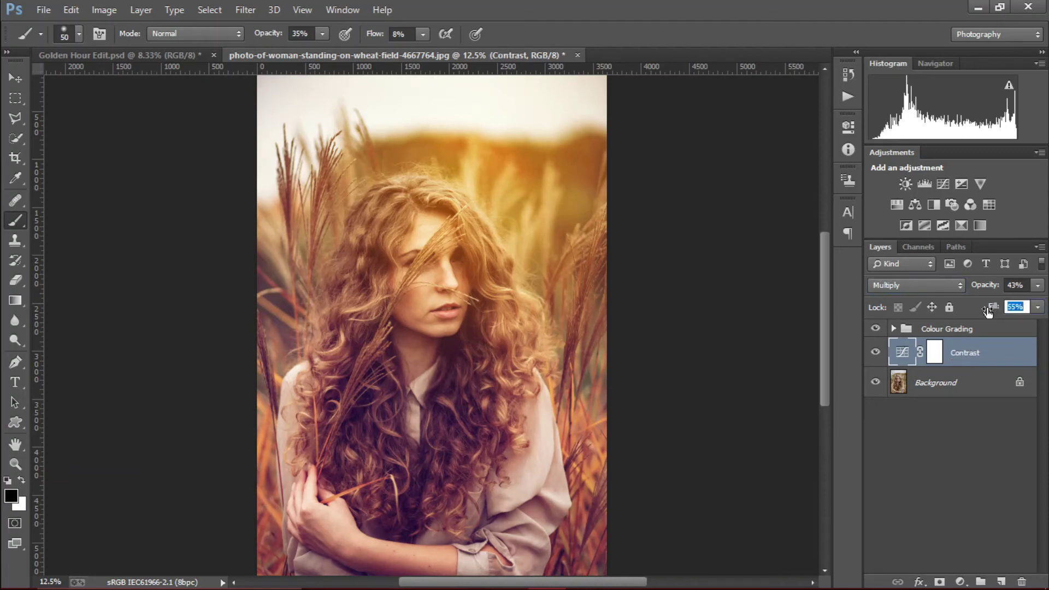
# Add a Curves adjustment layer with an unchanged curve, blend it in Screen mode and place it between Colour Grading and Contrast.
pyautogui.click(972, 424)
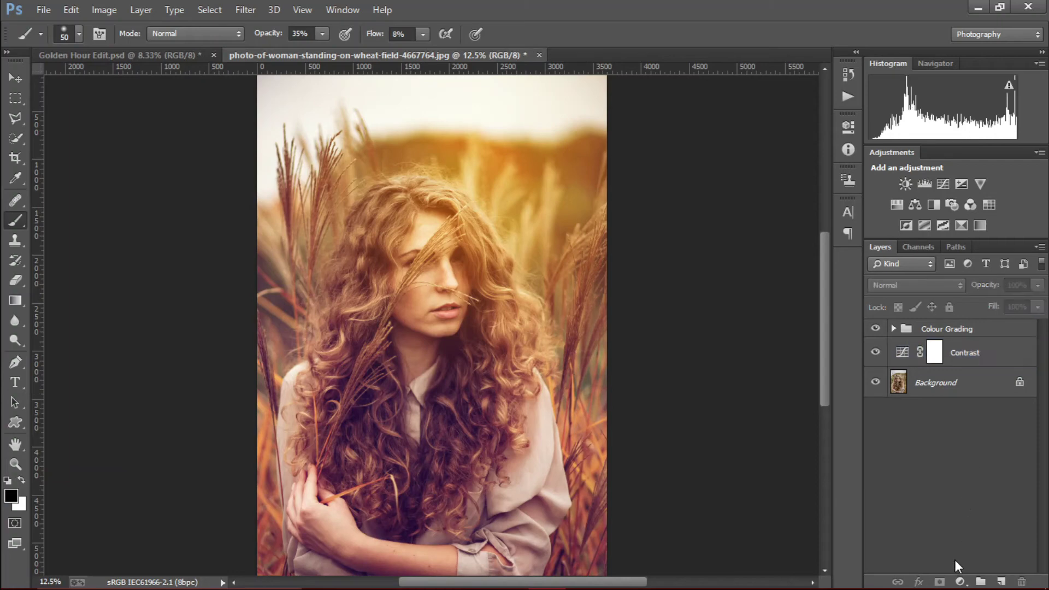
pyautogui.click(960, 581)
pyautogui.click(944, 333)
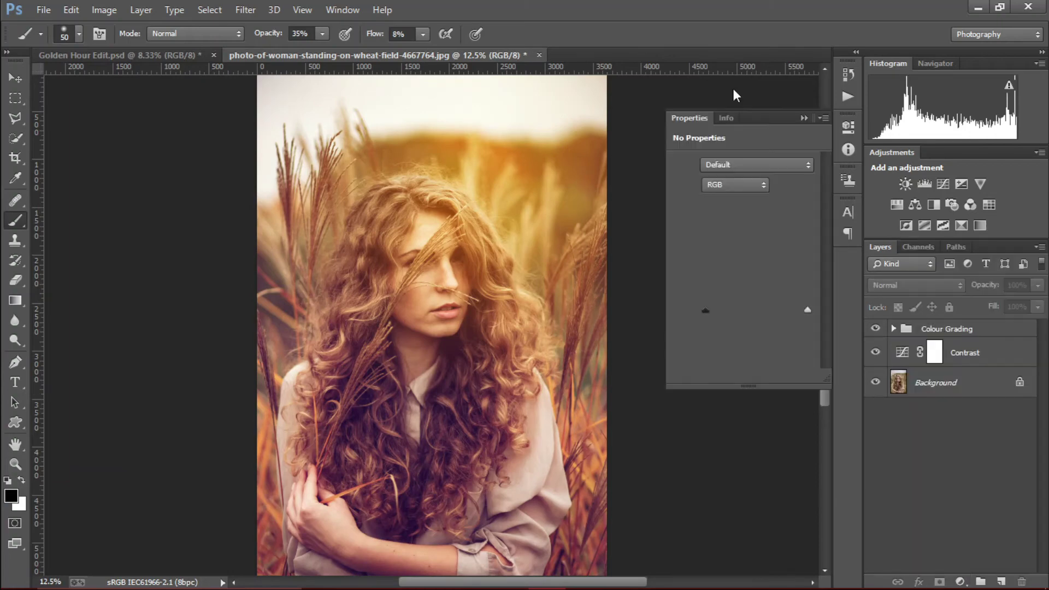
pyautogui.click(804, 119)
pyautogui.click(896, 284)
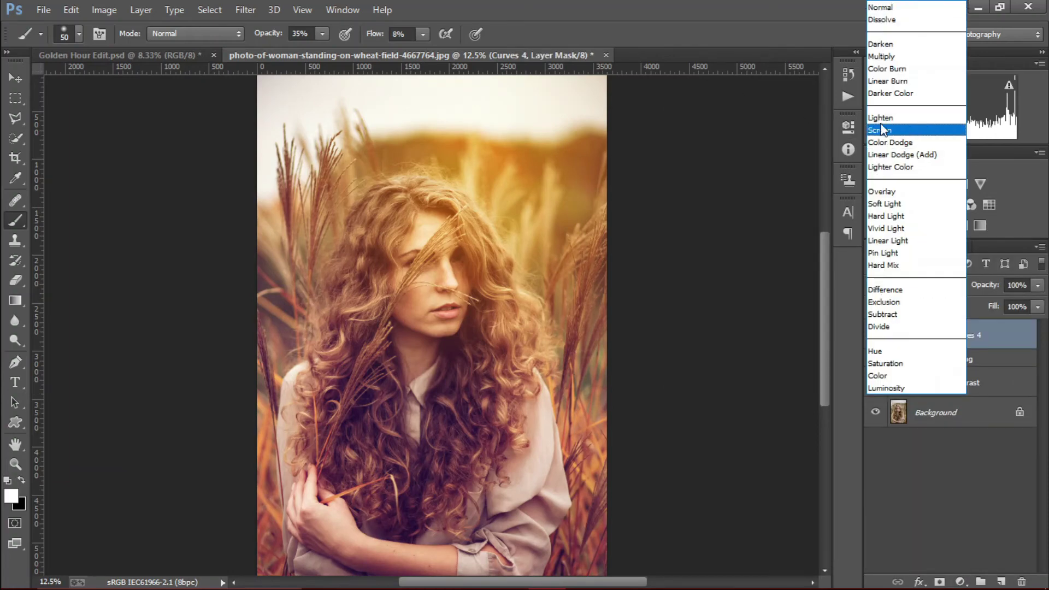
pyautogui.click(884, 131)
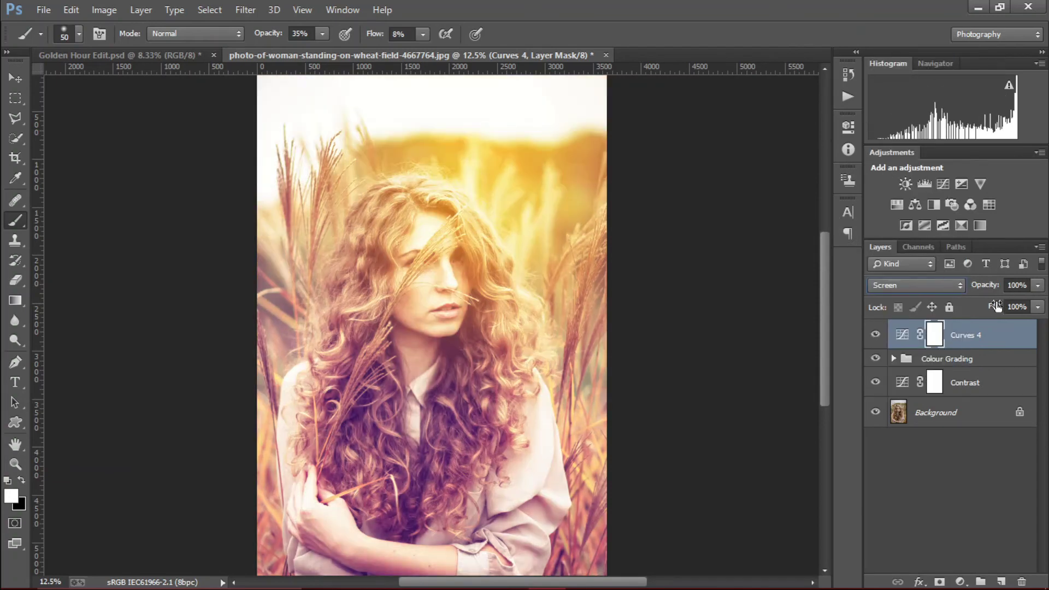
pyautogui.moveTo(983, 333); pyautogui.dragTo(984, 375)
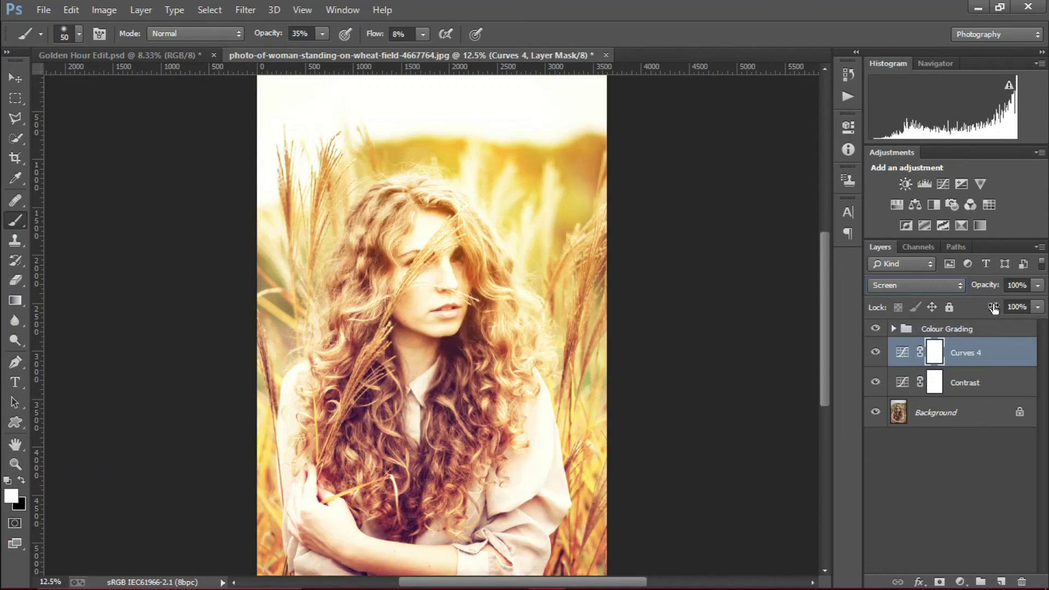
# Reduce the Curves 4 layer's opacity to 19% and fill to 30%, comparing the portrait without and with it.
pyautogui.moveTo(993, 308); pyautogui.dragTo(944, 316)
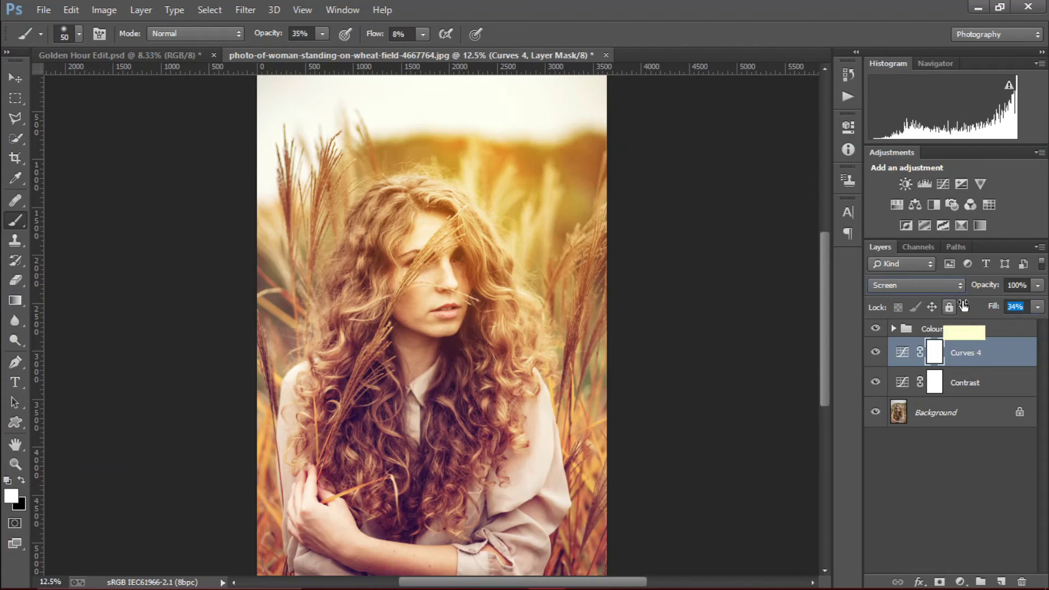
pyautogui.moveTo(984, 286); pyautogui.dragTo(937, 289)
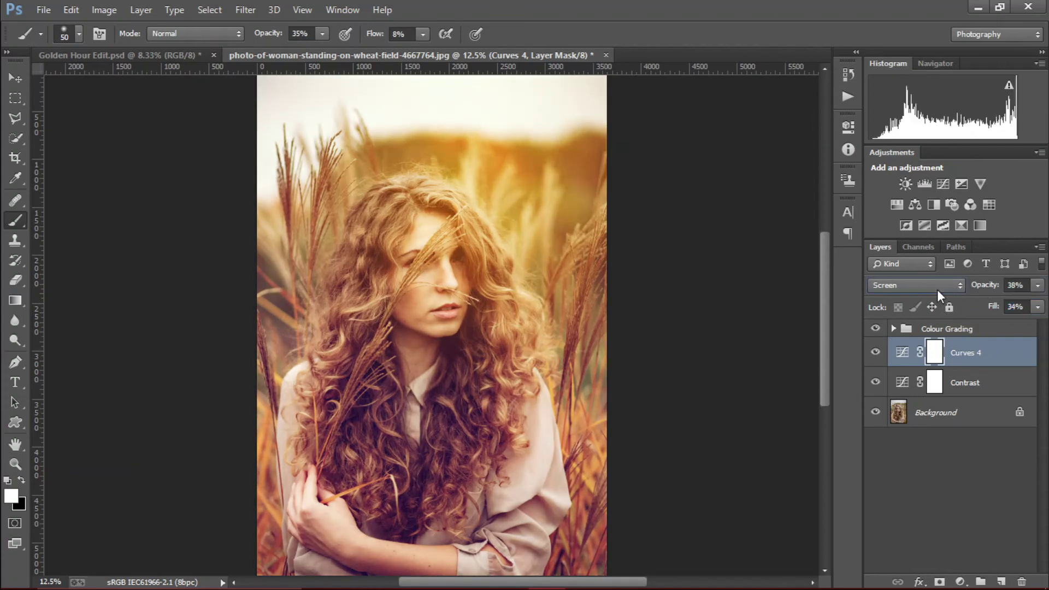
pyautogui.click(876, 354)
pyautogui.click(875, 353)
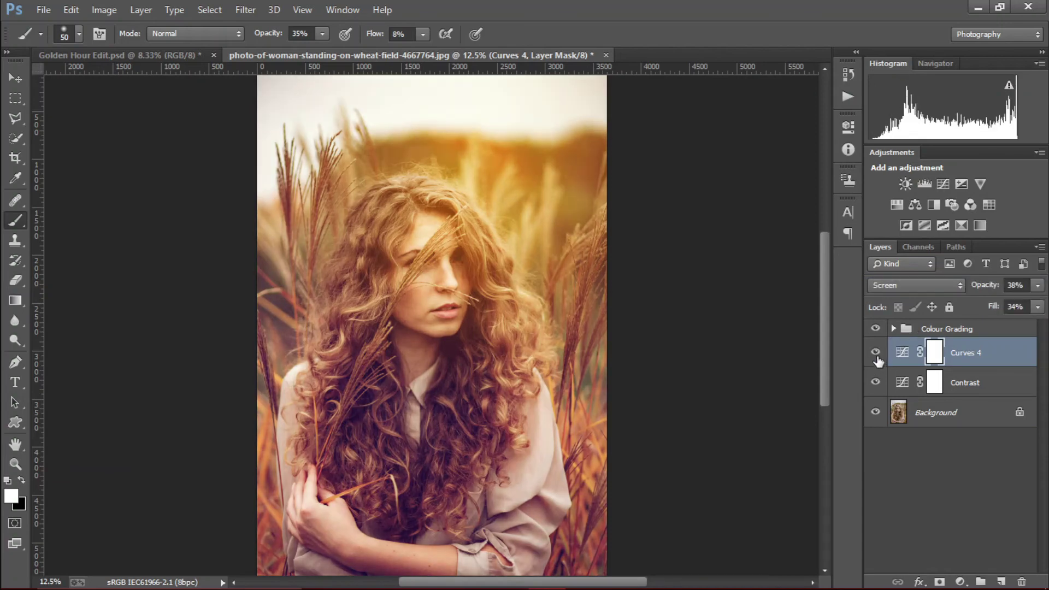
pyautogui.moveTo(986, 288); pyautogui.dragTo(973, 290)
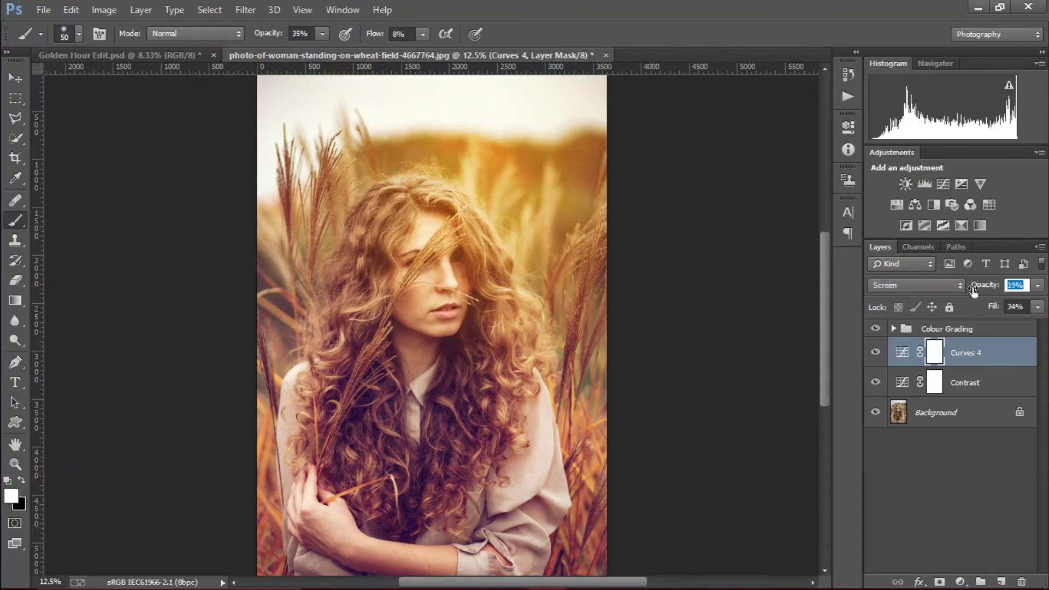
pyautogui.click(883, 356)
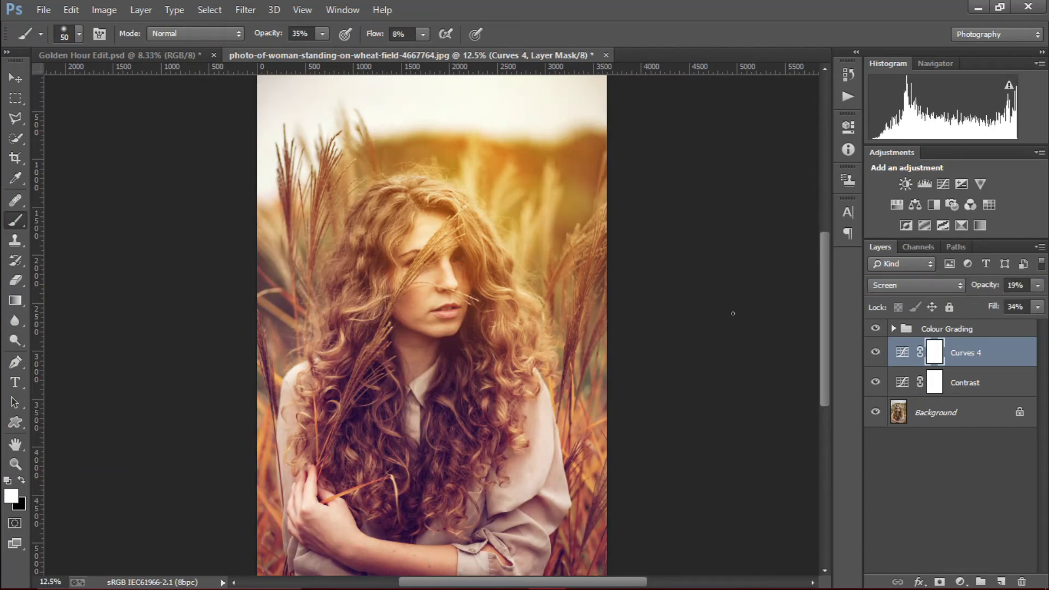
pyautogui.moveTo(990, 313)
pyautogui.mouseDown()
pyautogui.moveTo(981, 315)
pyautogui.moveTo(992, 313)
pyautogui.mouseUp()
pyautogui.click(877, 354)
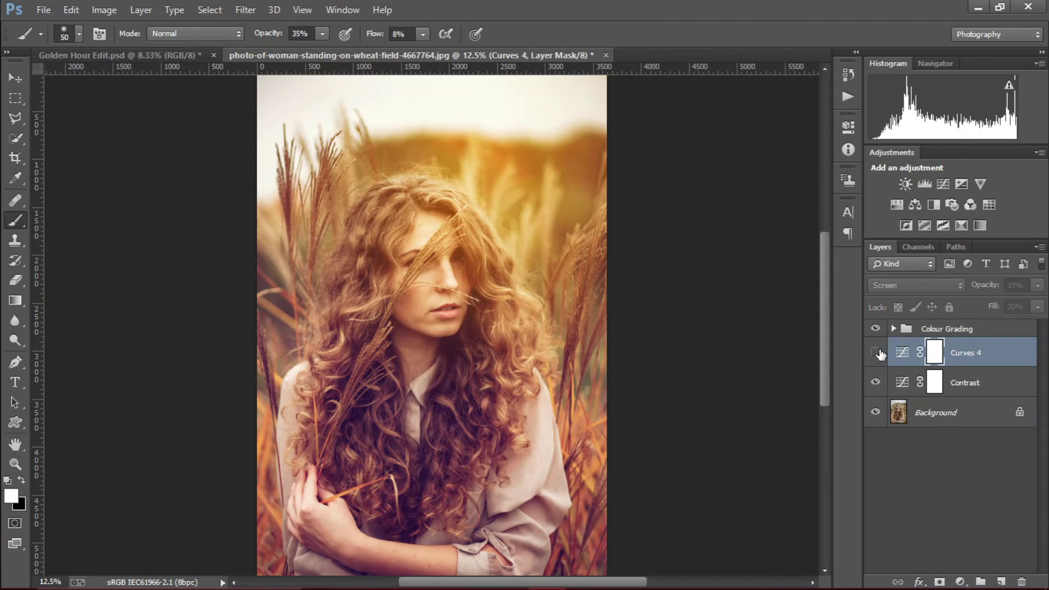
pyautogui.click(876, 353)
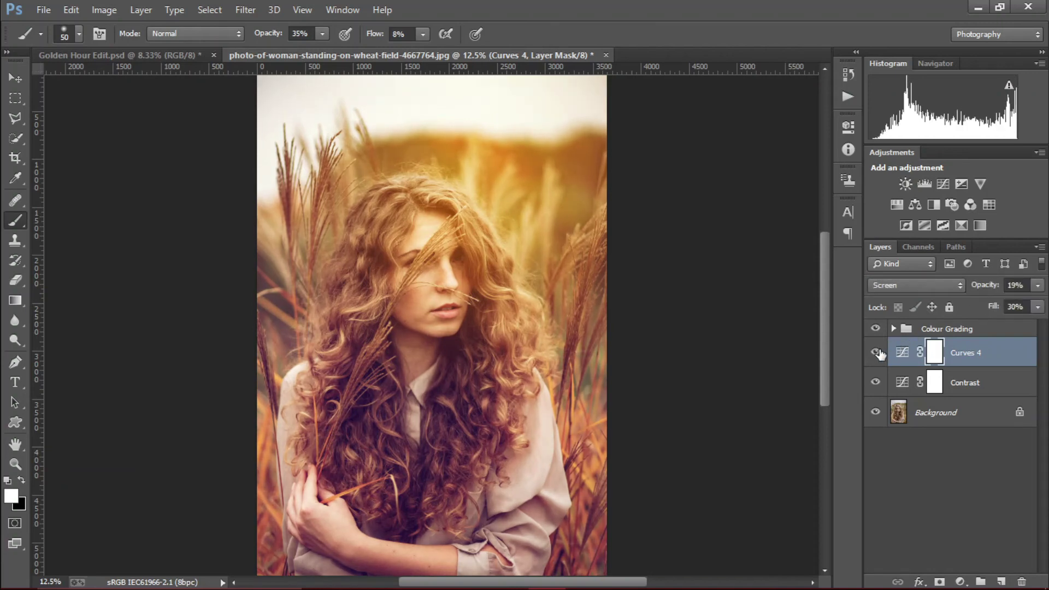
# Rename the Curves 4 layer to Brightness.
pyautogui.doubleClick(970, 356)
pyautogui.write('Br')
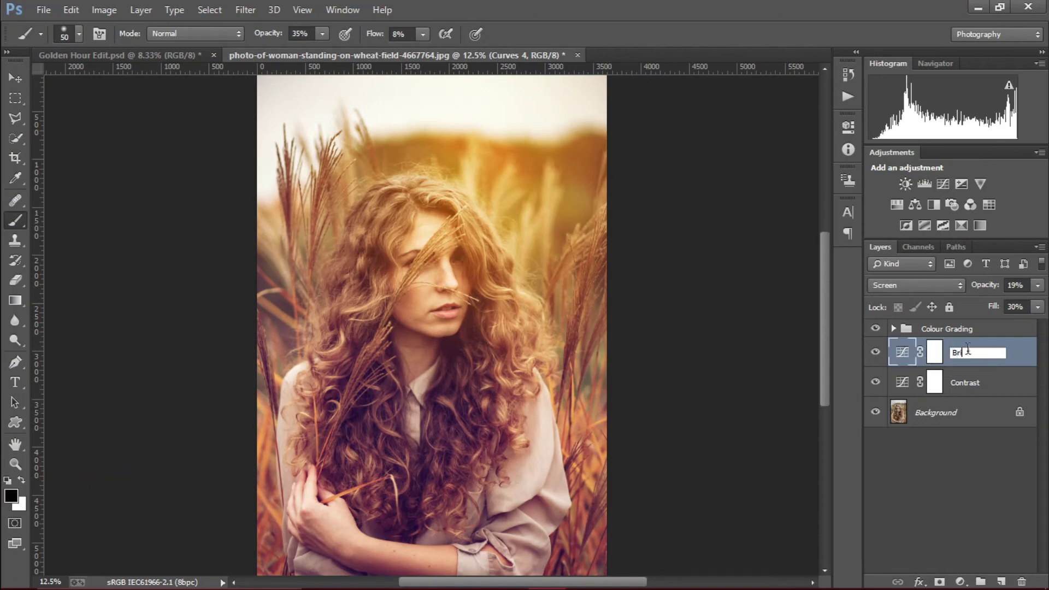
pyautogui.write('ightness')
pyautogui.press('Return')
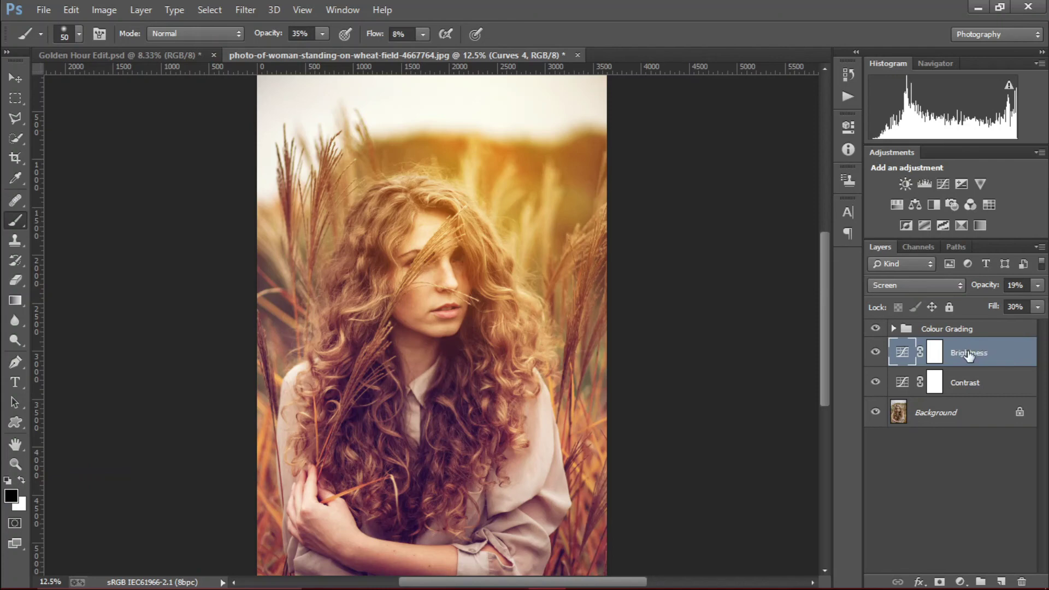
# Group the Brightness and Contrast layers as Brightness and Contrast, and compare the portrait without and with the group.
pyautogui.keyDown('shift'); pyautogui.click(976, 381); pyautogui.keyUp('shift')
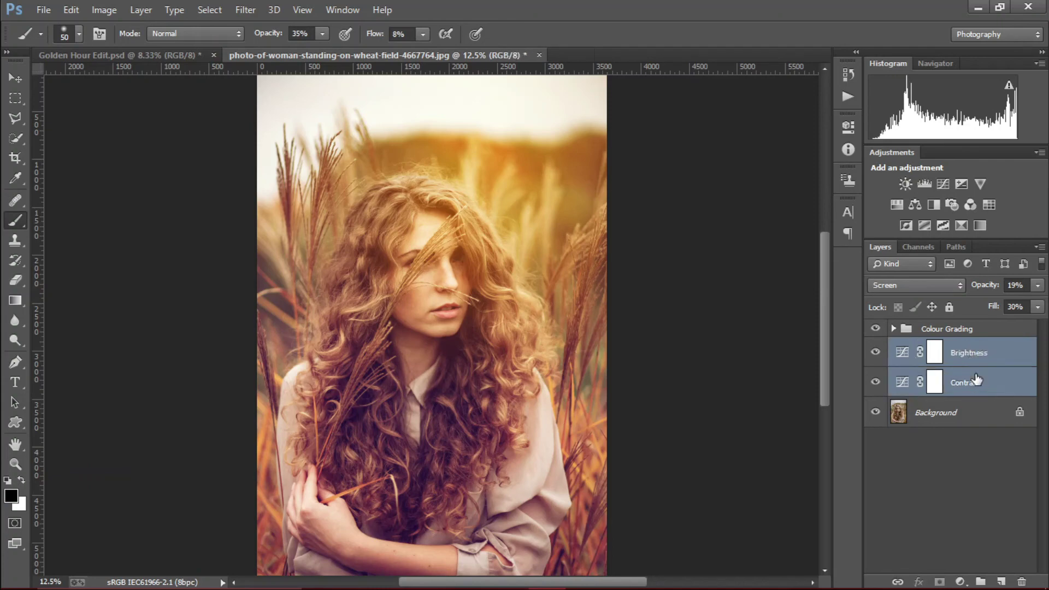
pyautogui.hotkey('ctrl', 'g')
pyautogui.doubleClick(942, 346)
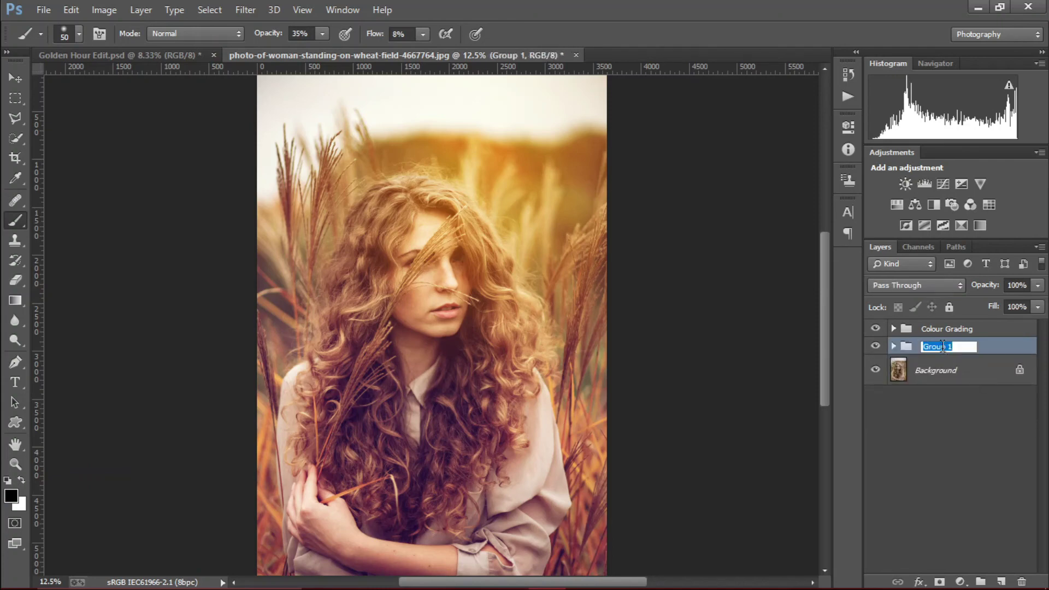
pyautogui.write('Brightness and ')
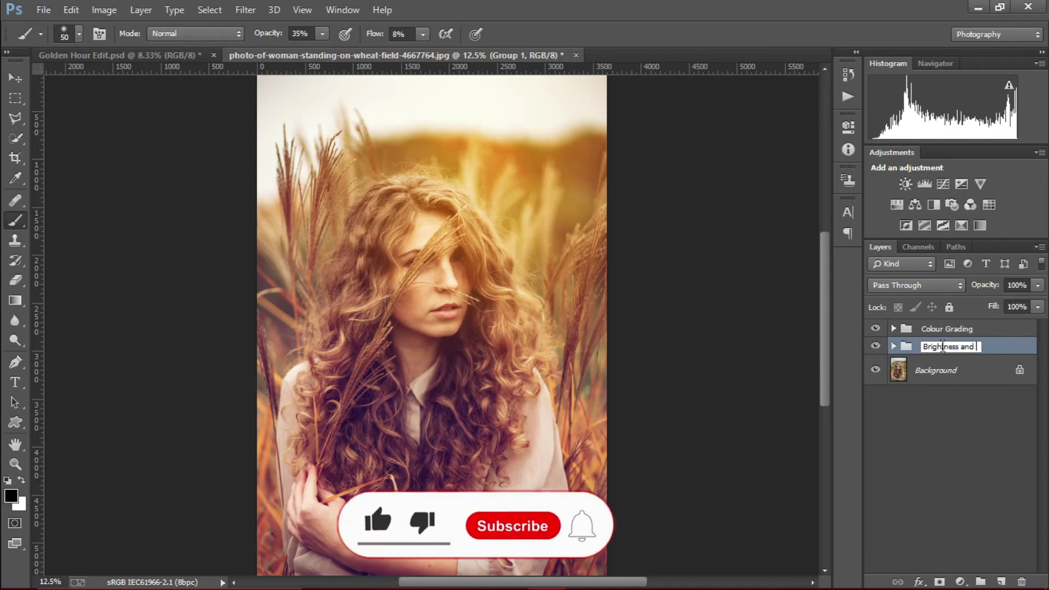
pyautogui.write('Contrast')
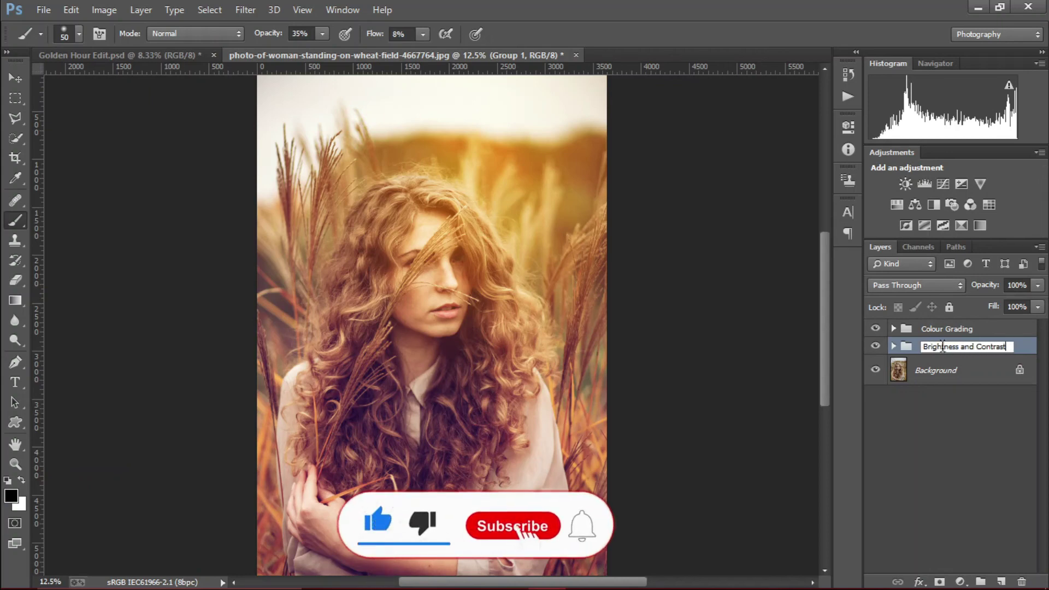
pyautogui.press('Return')
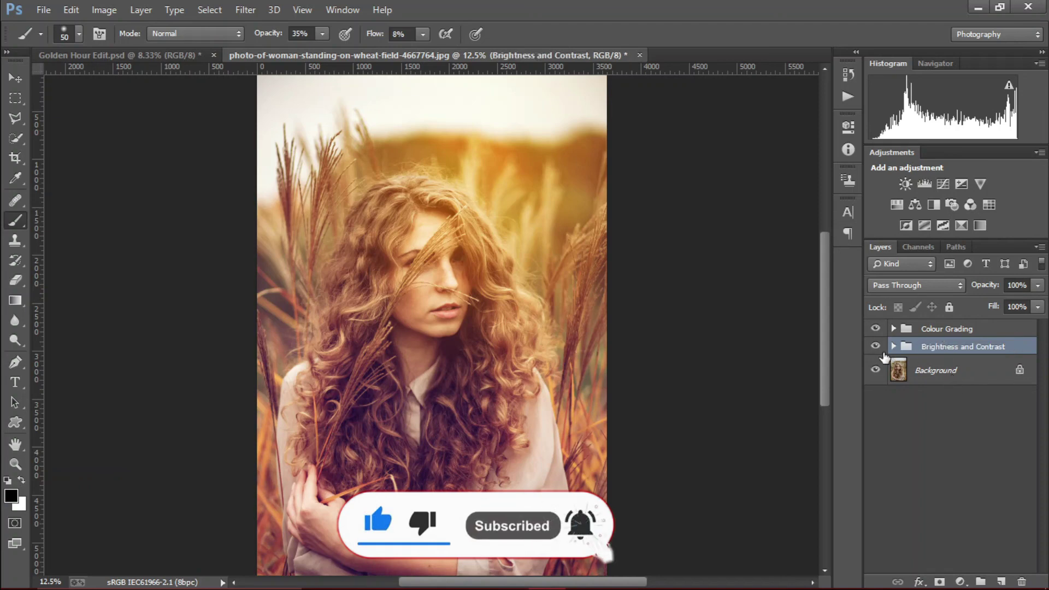
pyautogui.click(876, 346)
pyautogui.click(876, 346)
# Group the Colour Grading and Brightness and Contrast groups together and name the new group Golden Hour effect.
pyautogui.hotkey('ctrl', '-')
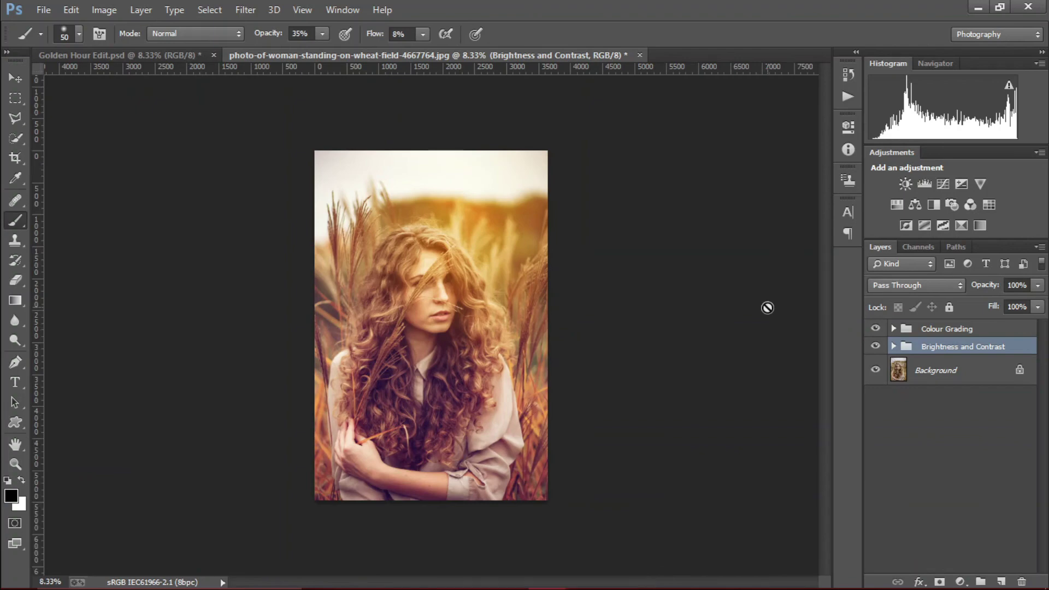
pyautogui.keyDown('shift'); pyautogui.click(963, 329); pyautogui.keyUp('shift')
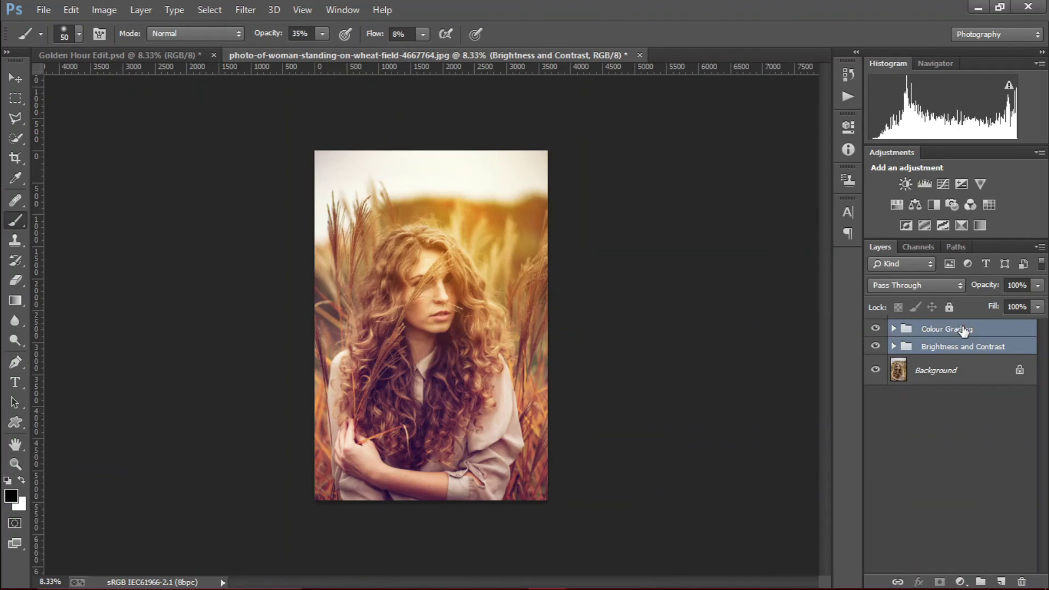
pyautogui.hotkey('ctrl', 'g')
pyautogui.doubleClick(940, 332)
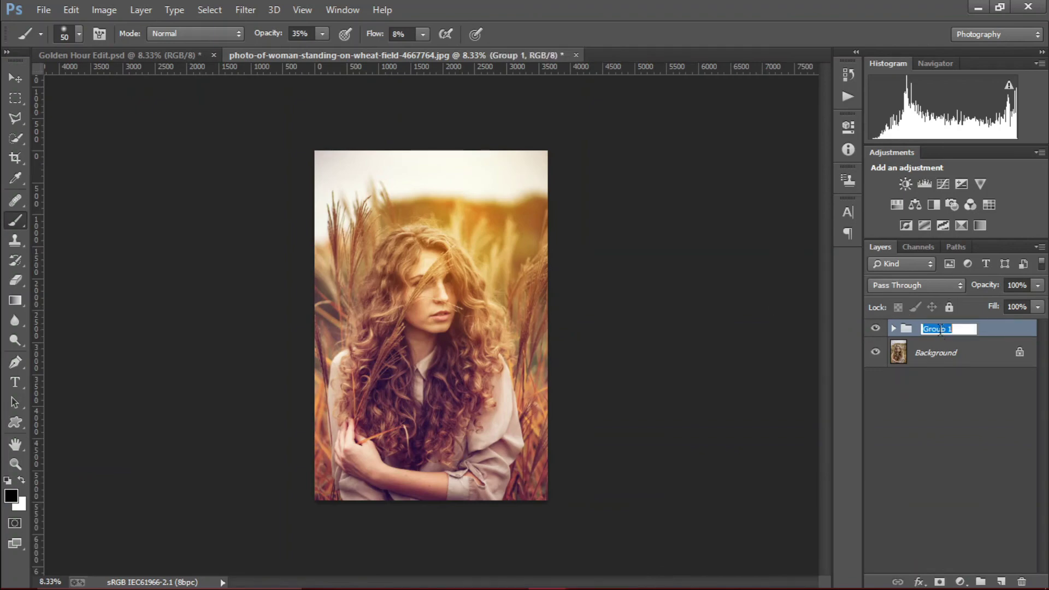
pyautogui.write('Golden Hour effect')
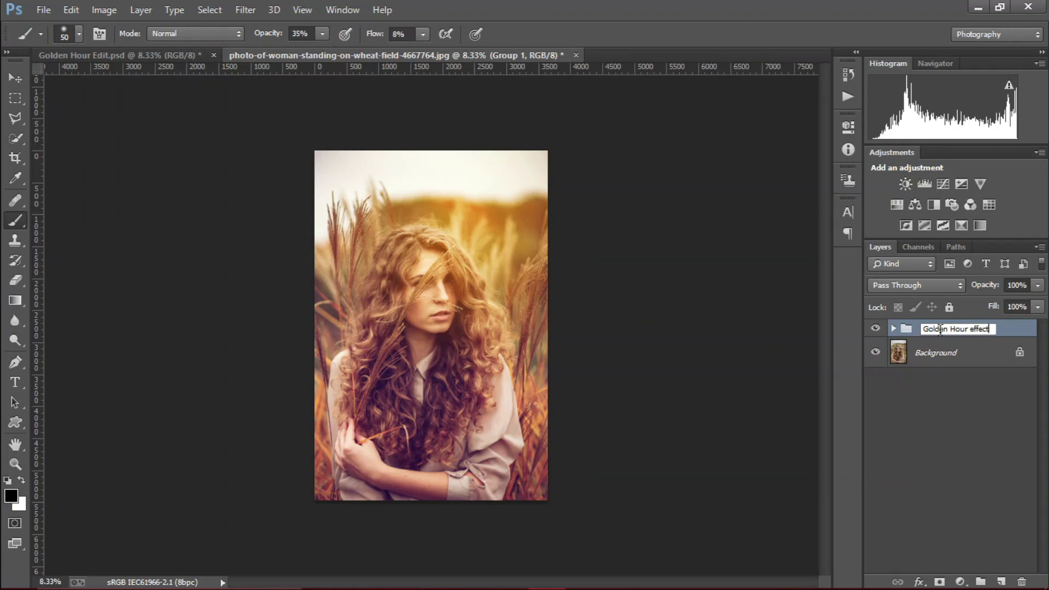
pyautogui.press('Return')
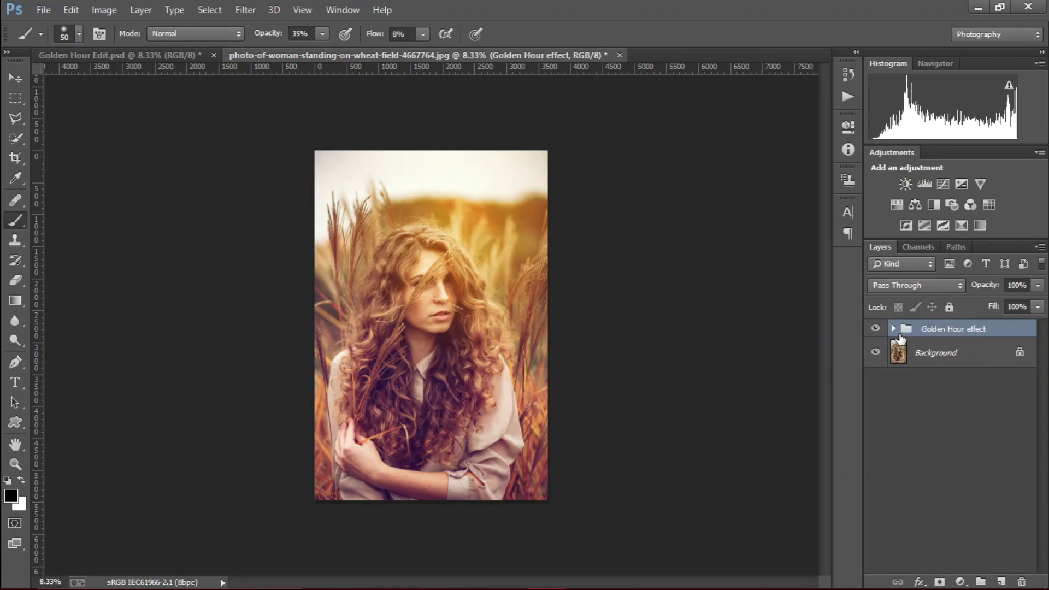
# Try the Golden Hour effect group at 81% opacity, comparing the portrait without and with the group.
pyautogui.click(875, 330)
pyautogui.click(875, 329)
pyautogui.moveTo(996, 293); pyautogui.dragTo(978, 292)
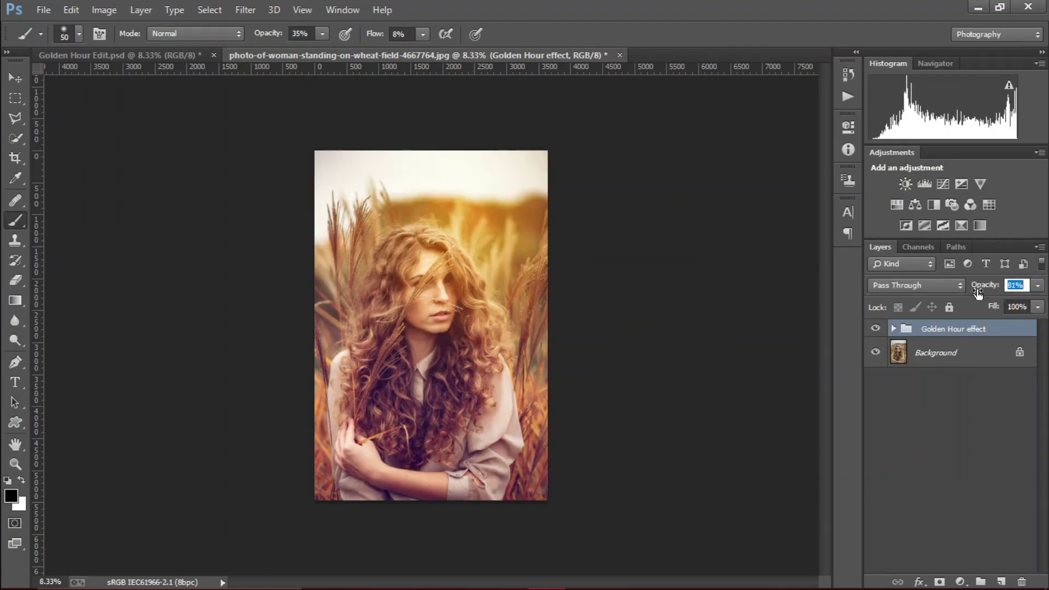
pyautogui.click(947, 402)
pyautogui.click(876, 330)
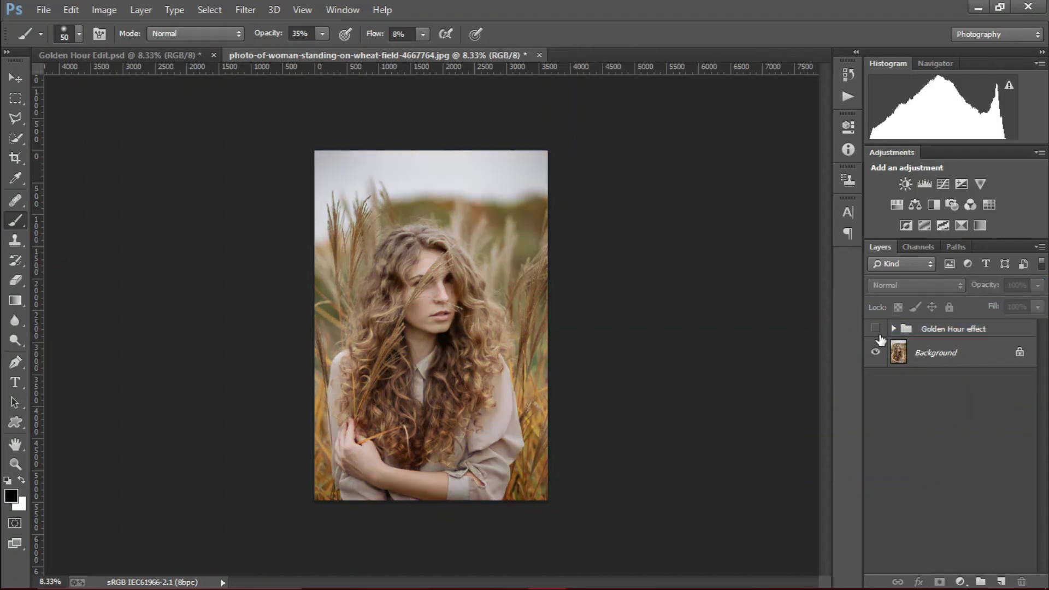
pyautogui.click(877, 330)
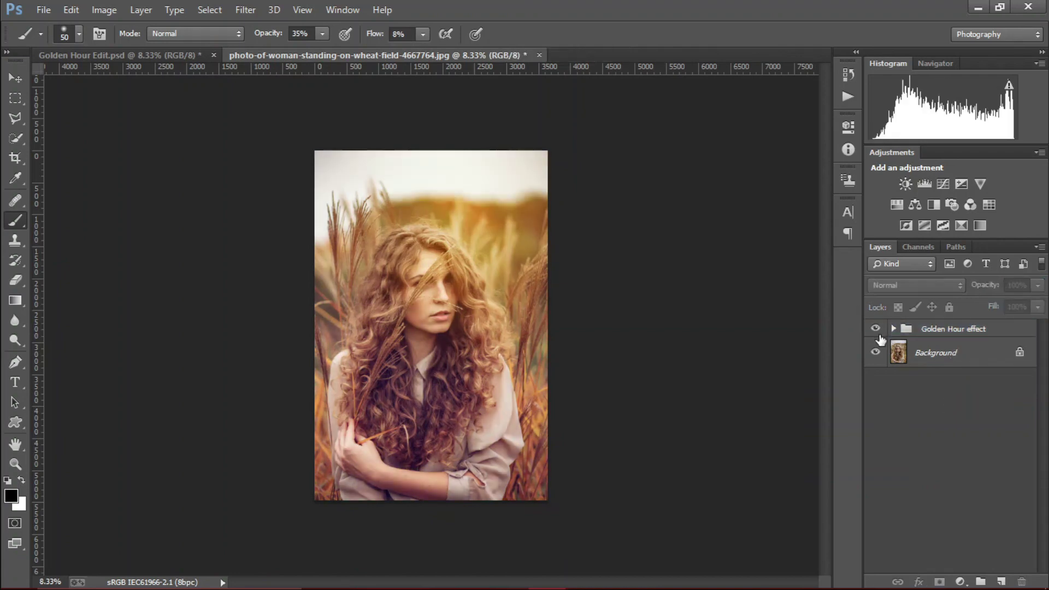
# Set the Golden Hour effect group's opacity back to 100% and deselect all layers.
pyautogui.click(954, 334)
pyautogui.click(1017, 285)
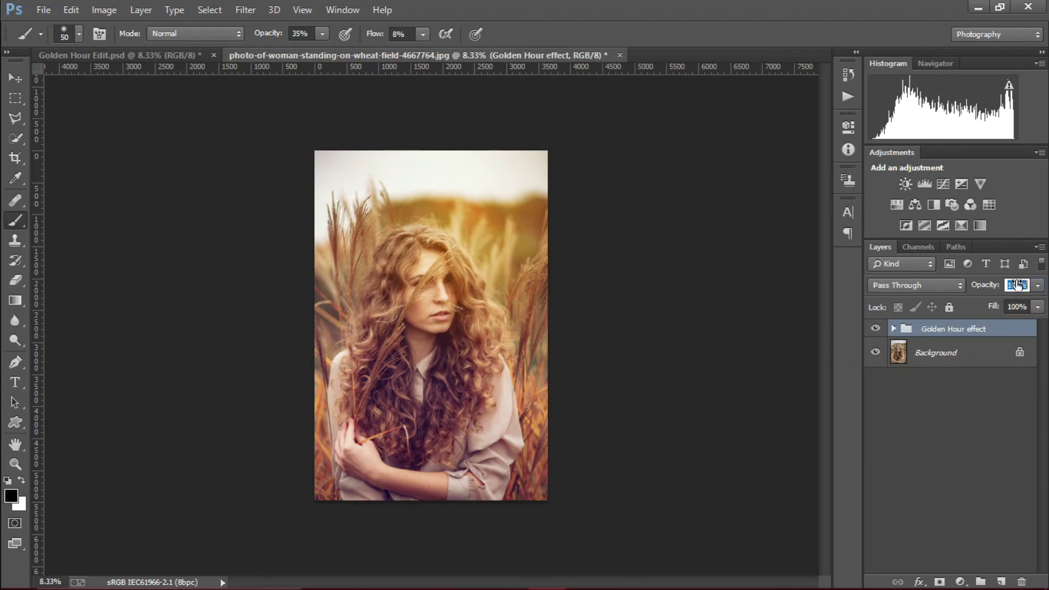
pyautogui.press('Return')
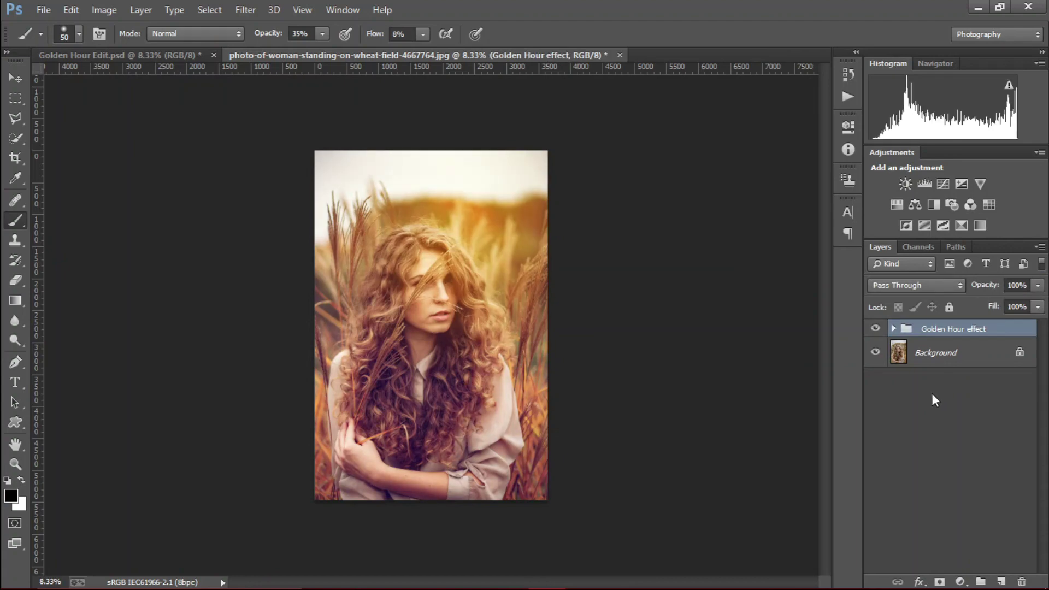
pyautogui.click(932, 393)
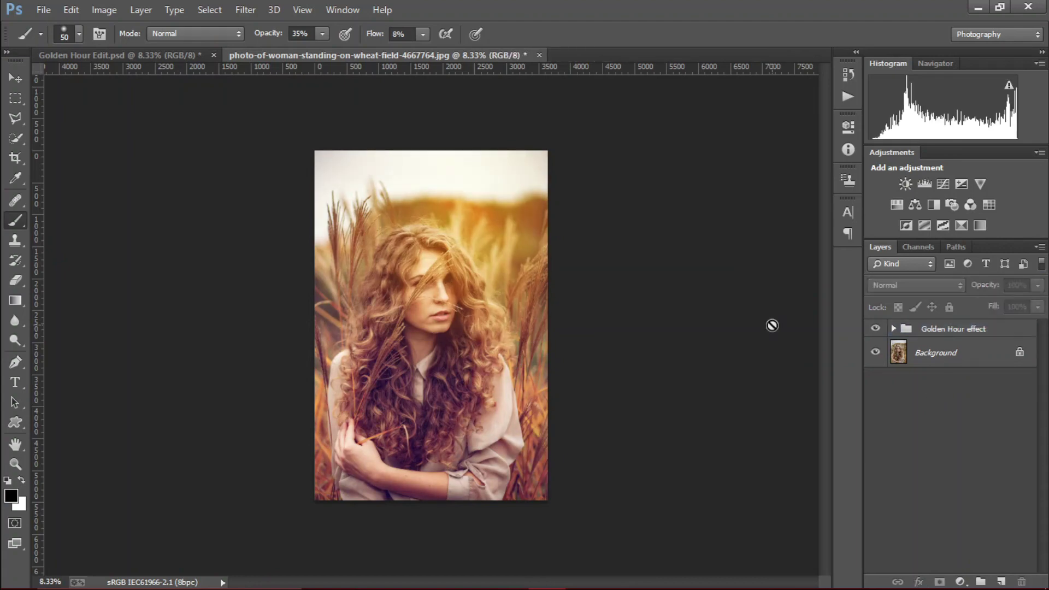
# Select the Background layer.
pyautogui.click(900, 365)
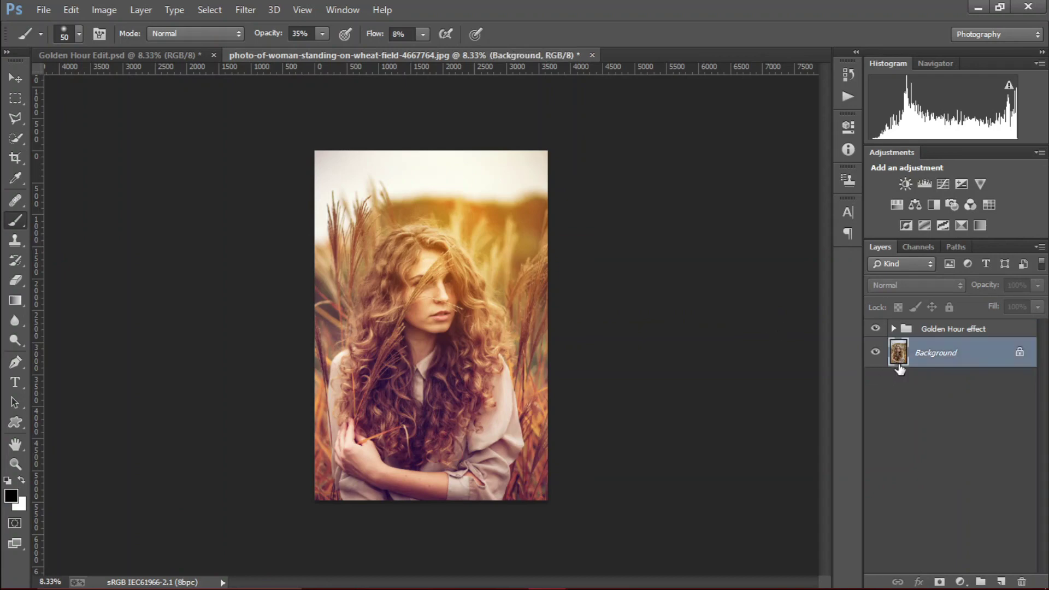